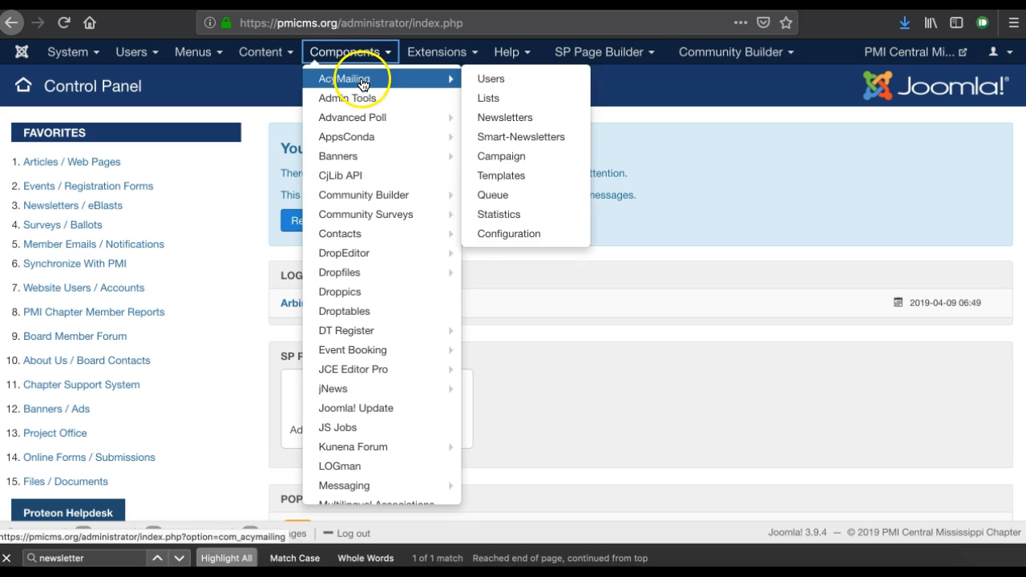
Step: Open the AcyMailing lists and review the Expired Membership Only, Current Membership Only and Newsletter Subscribers lists
left_click(503, 101)
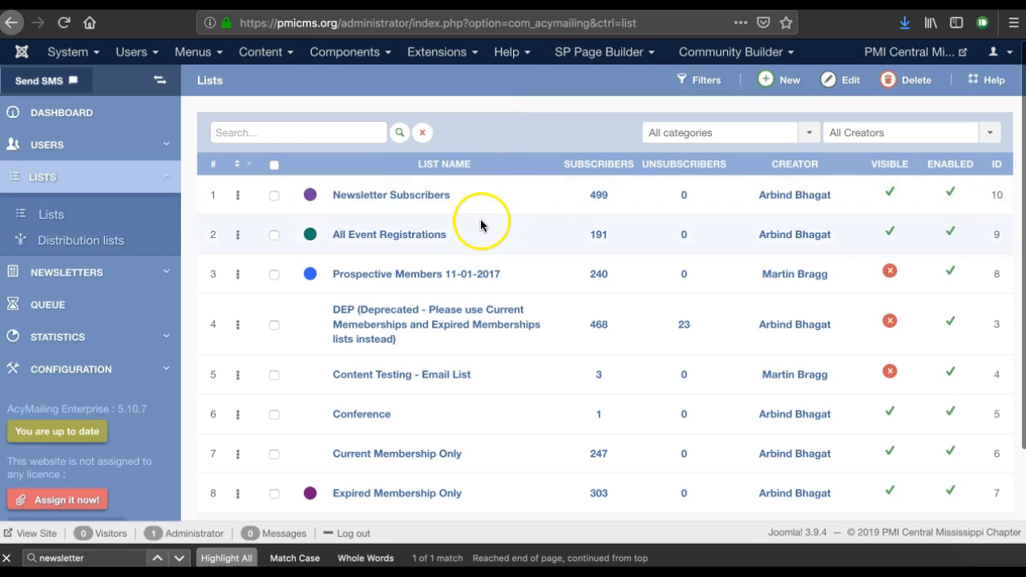
scroll(488, 222, "down", 1)
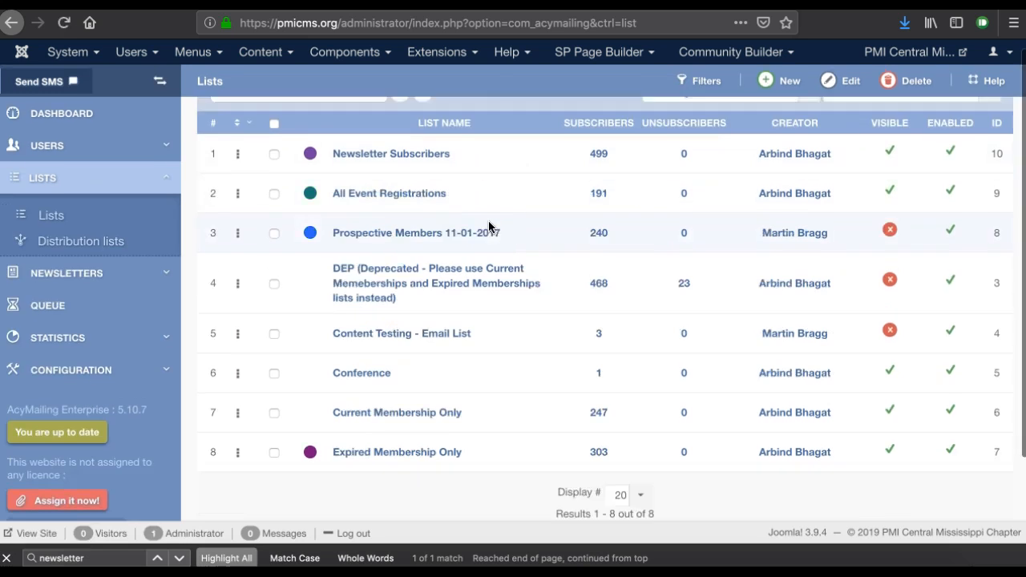
left_click_drag(469, 449, 332, 450)
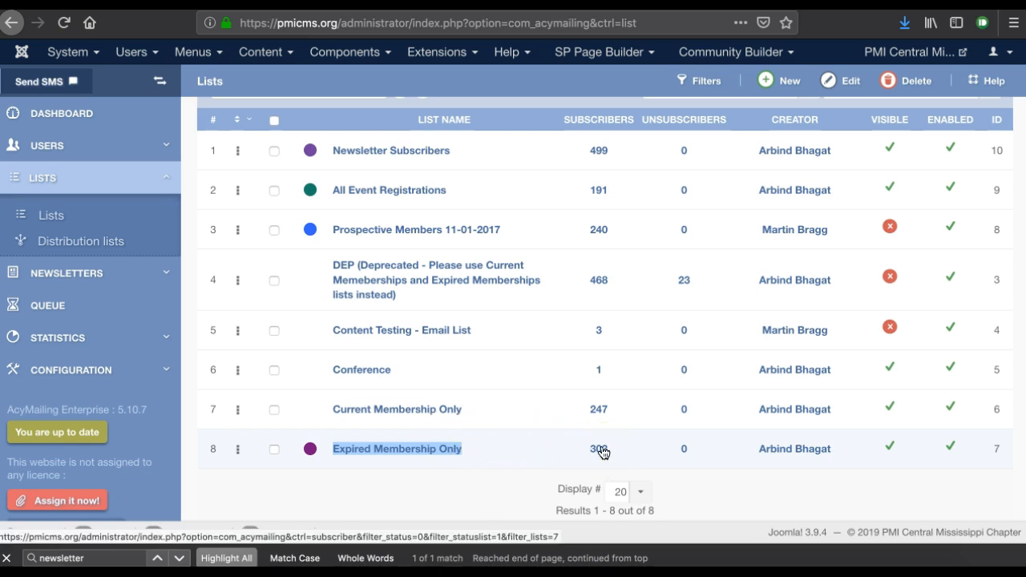
left_click_drag(461, 413, 332, 414)
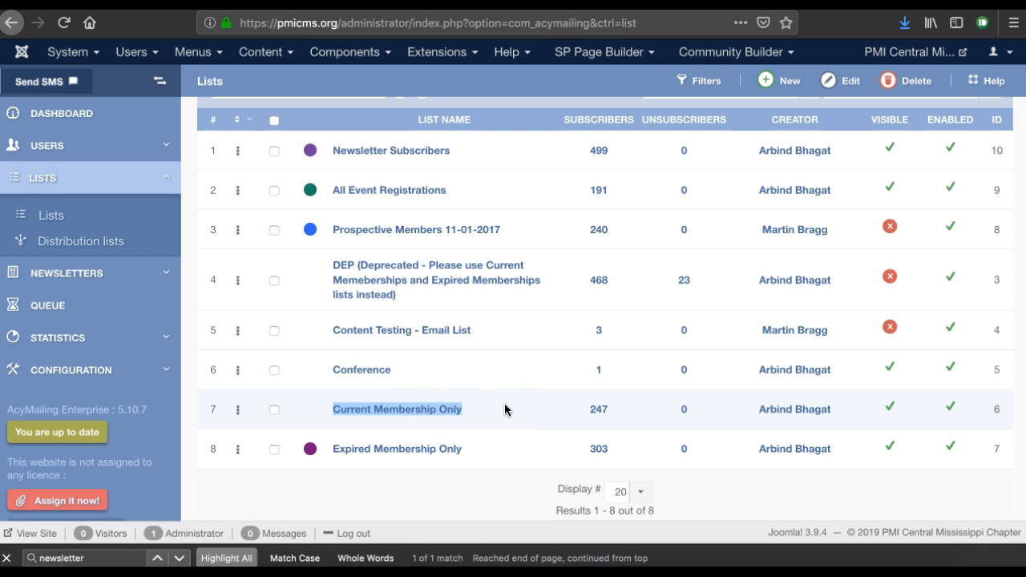
scroll(504, 409, "up", 2)
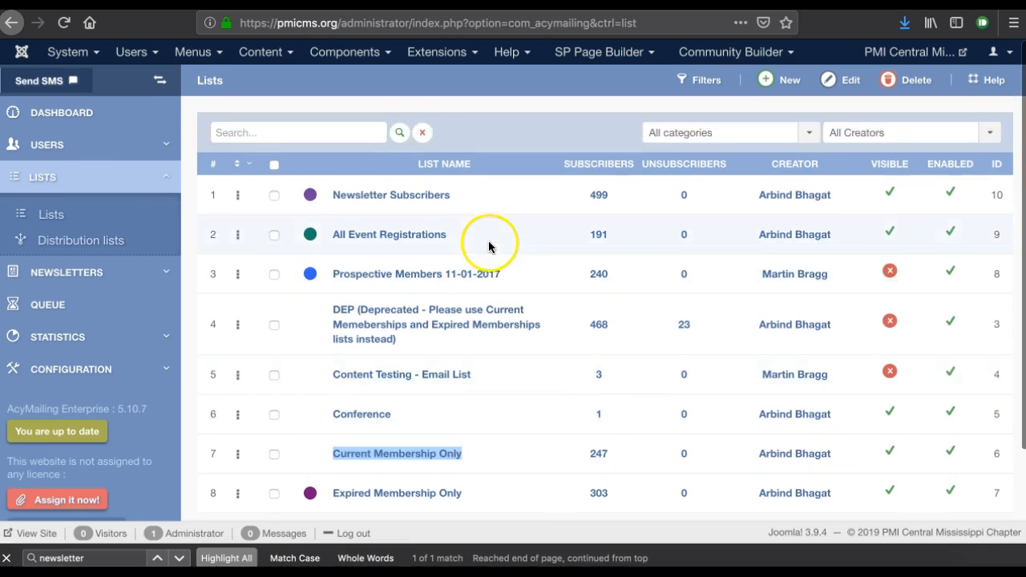
left_click_drag(455, 195, 335, 195)
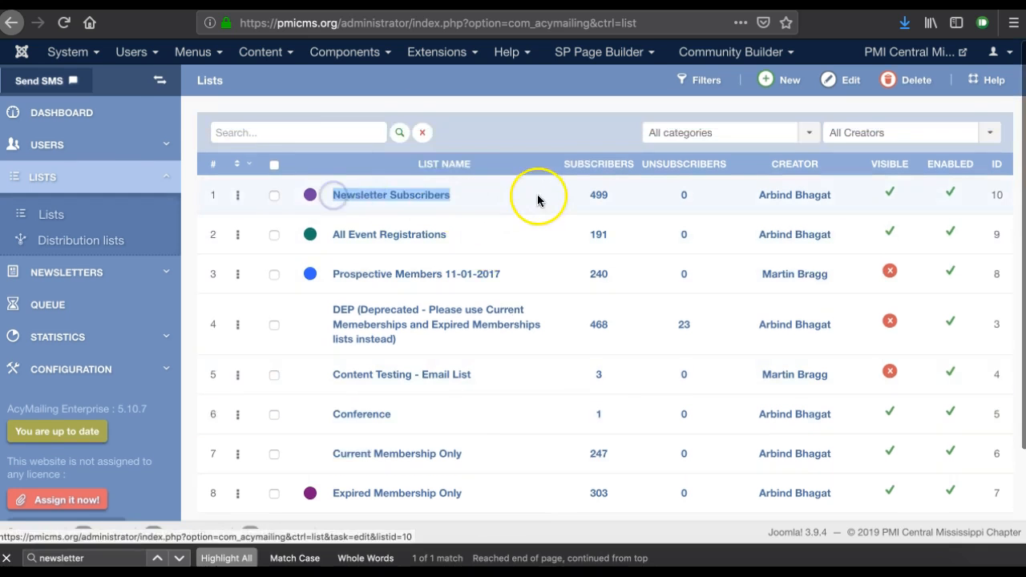
Step: View the chapter's public website and examine the Stay Informed! newsletter subscription form
left_click(885, 50)
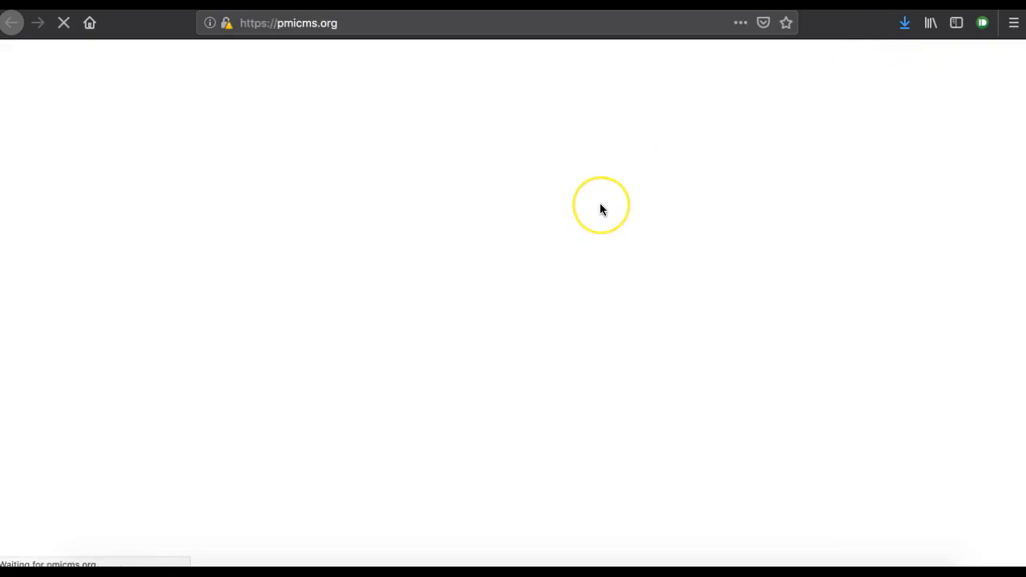
scroll(614, 205, "down", 15)
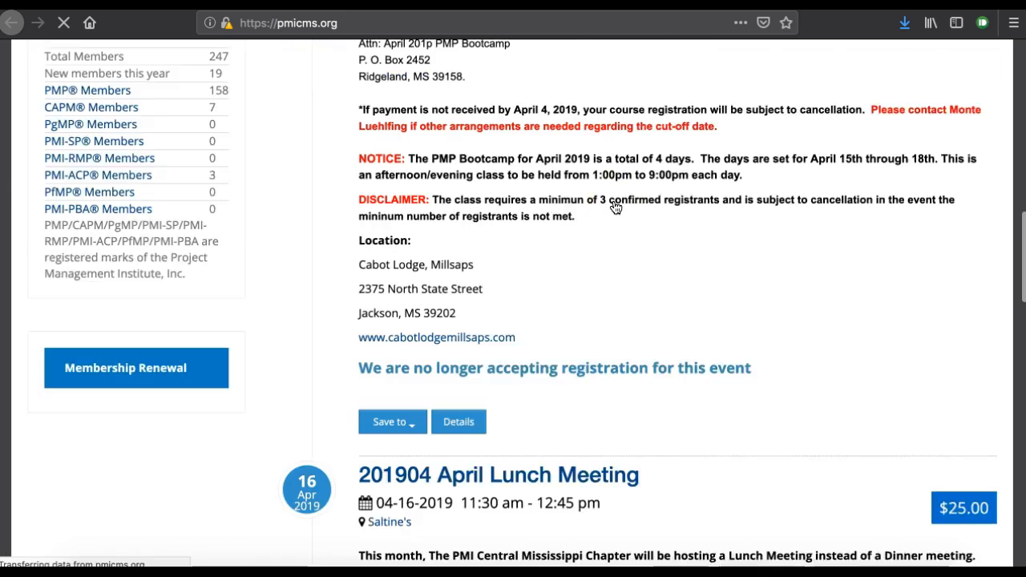
scroll(614, 204, "down", 10)
scroll(613, 206, "up", 15)
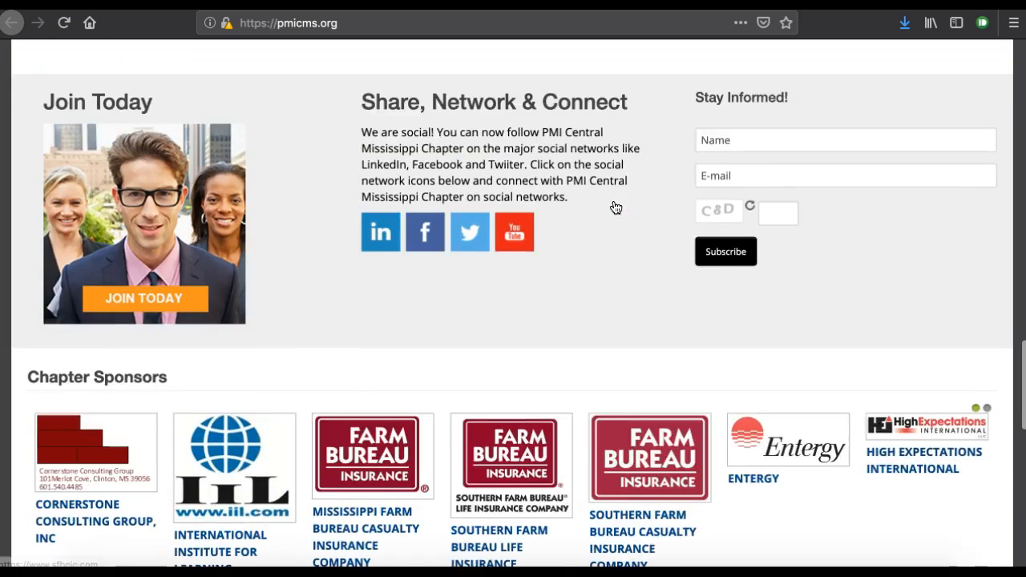
left_click_drag(693, 128, 789, 124)
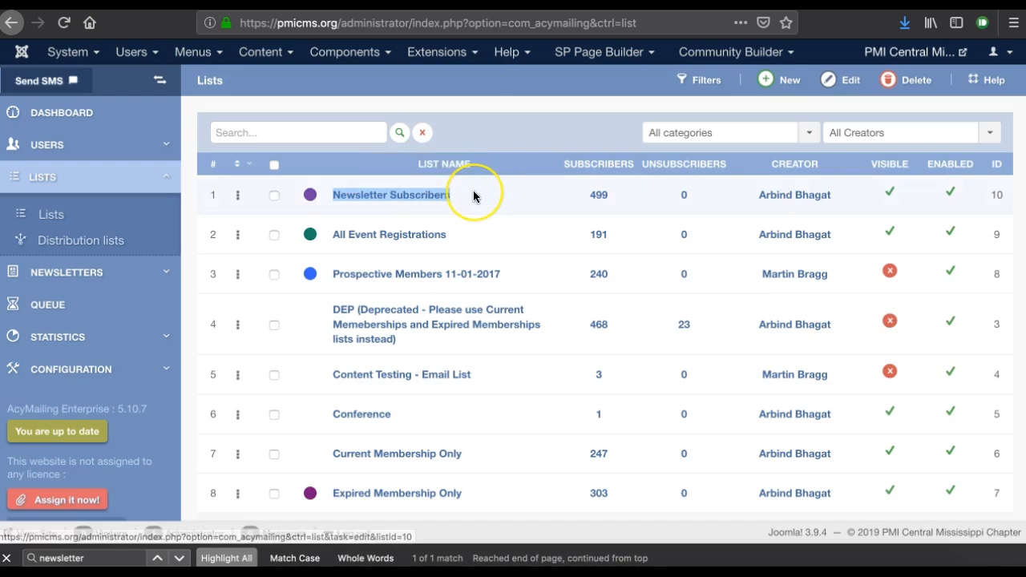
Step: Go to the AcyMailing newsletters and create a new newsletter
scroll(472, 197, "down", 1)
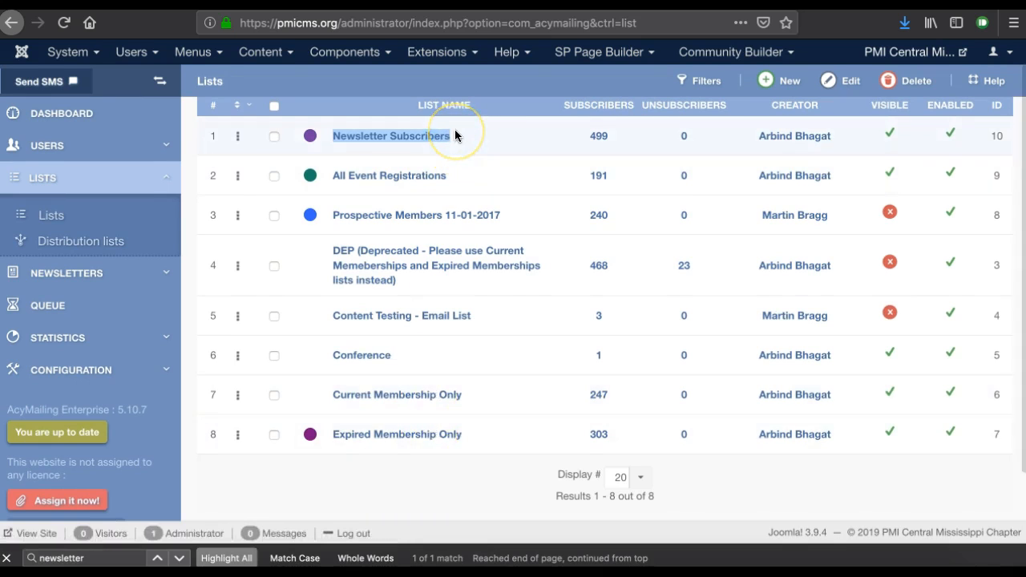
left_click(164, 275)
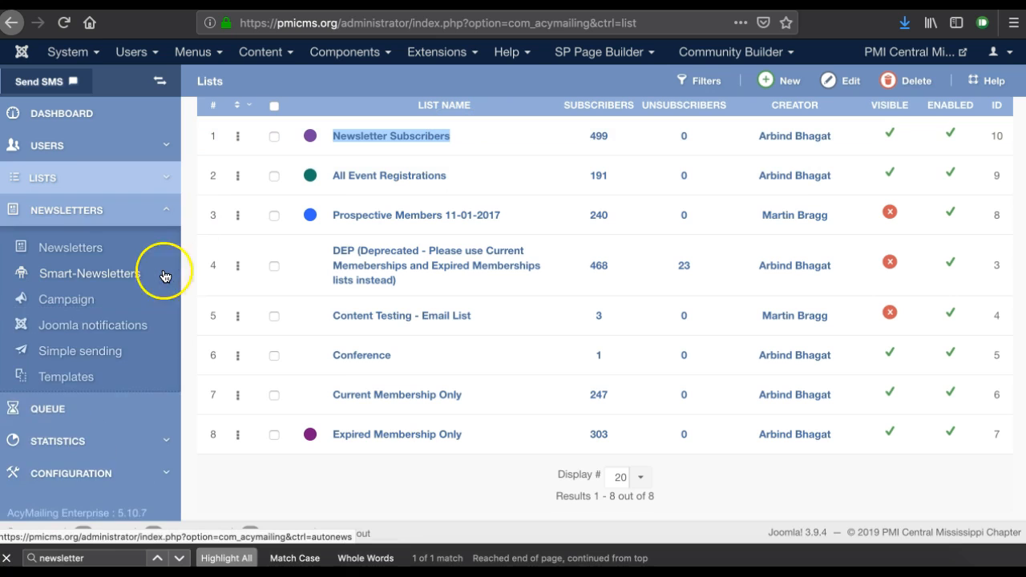
left_click(78, 248)
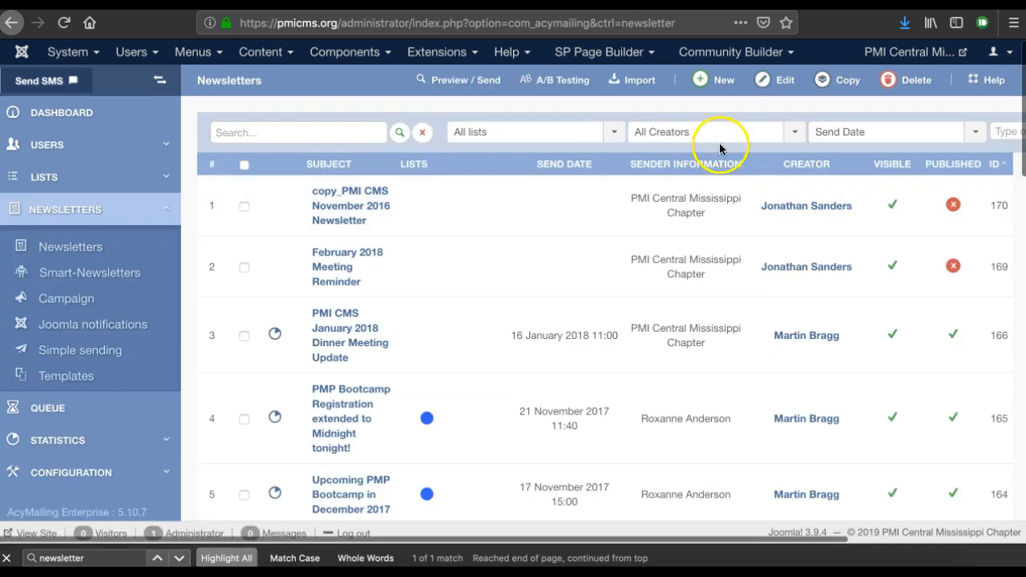
left_click(702, 81)
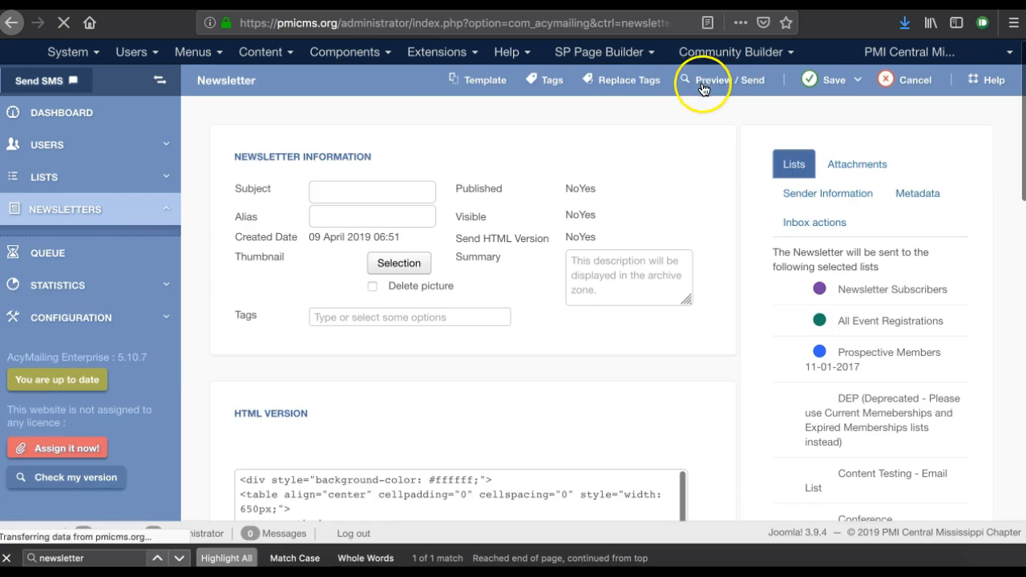
Step: Set the new newsletter's Published option to Yes, leaving its subject blank
scroll(591, 178, "down", 1)
scroll(591, 178, "down", 5)
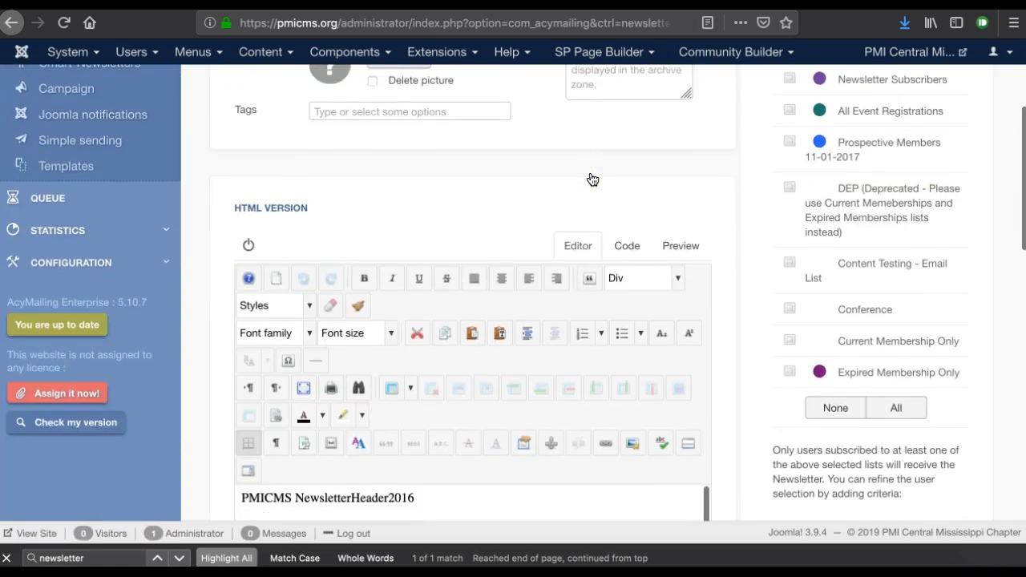
scroll(561, 175, "up", 6)
left_click(367, 193)
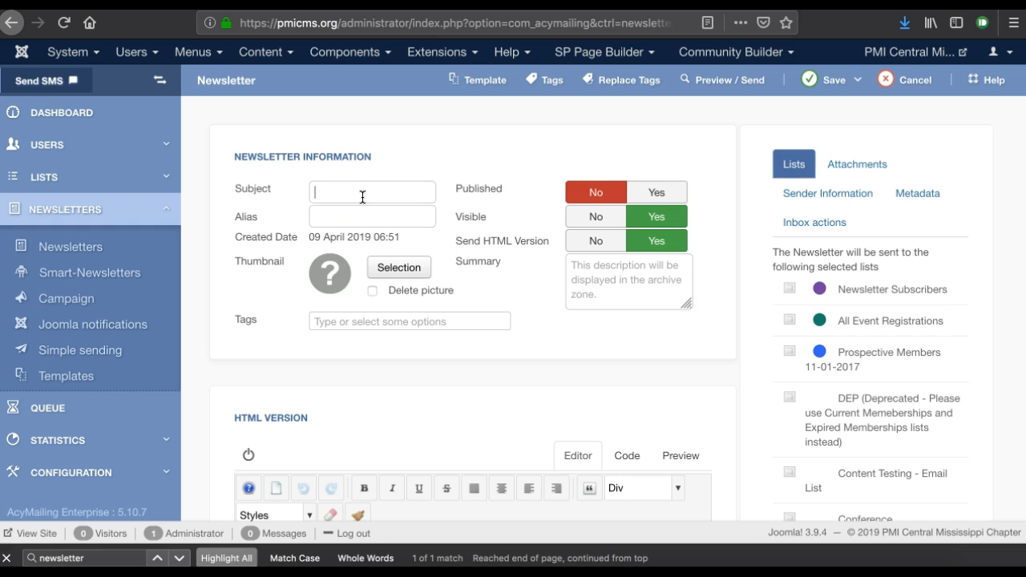
left_click(656, 194)
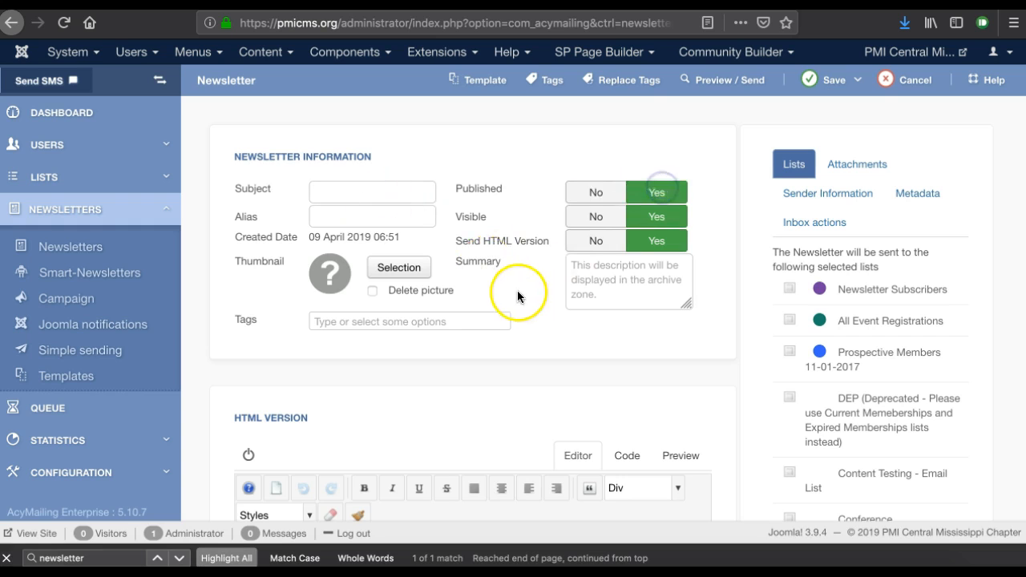
Step: Delete the greeting and introductory paragraph below the header image in the newsletter's HTML version
scroll(514, 295, "down", 5)
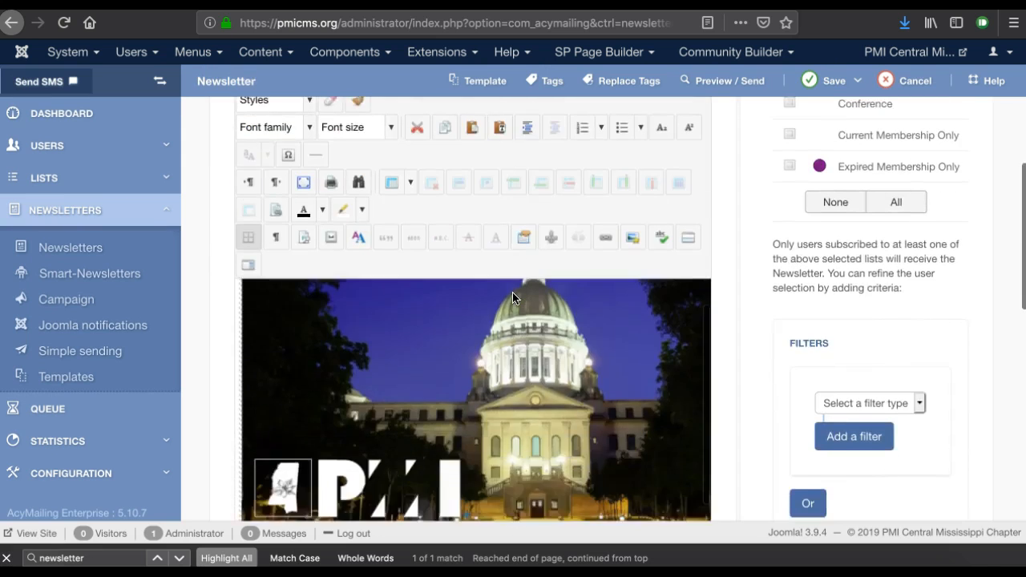
scroll(512, 292, "down", 3)
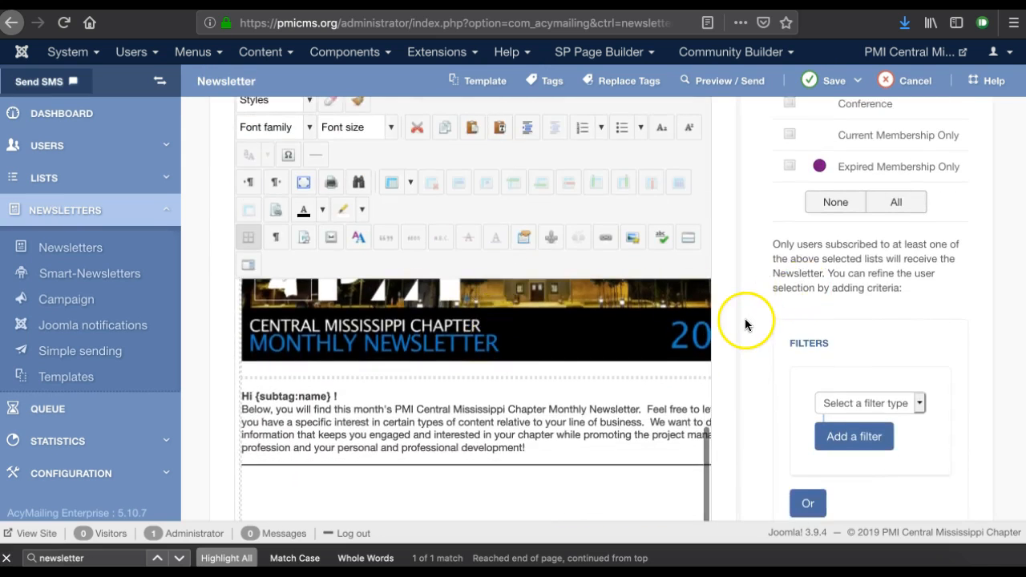
scroll(745, 318, "down", 2)
scroll(526, 347, "down", 3)
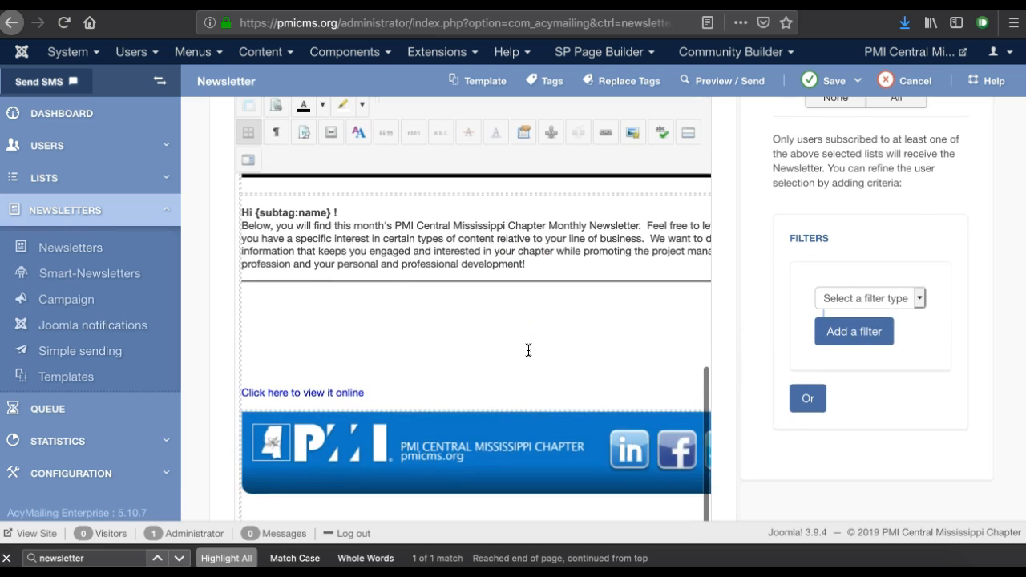
scroll(528, 350, "up", 5)
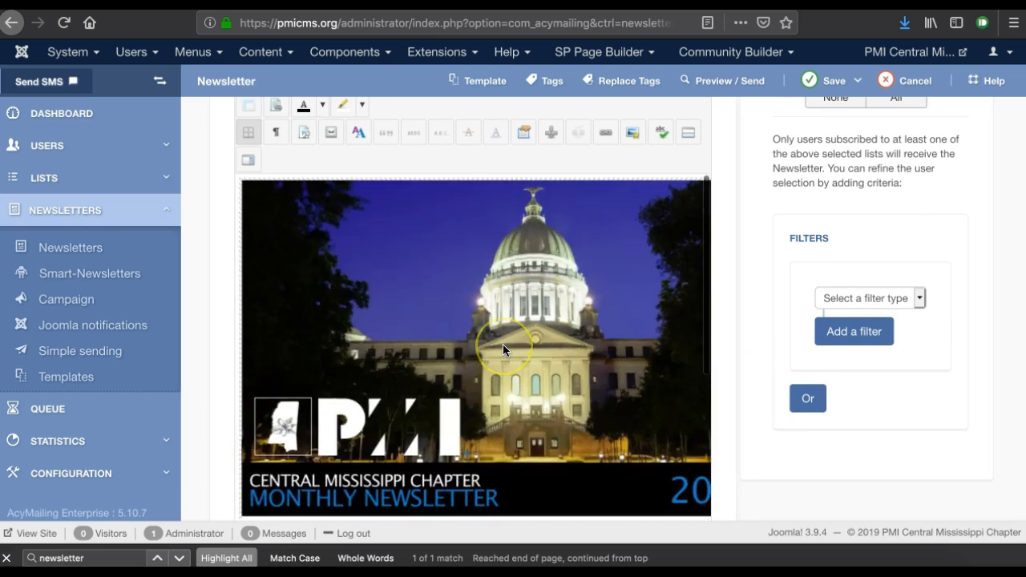
scroll(502, 344, "down", 3)
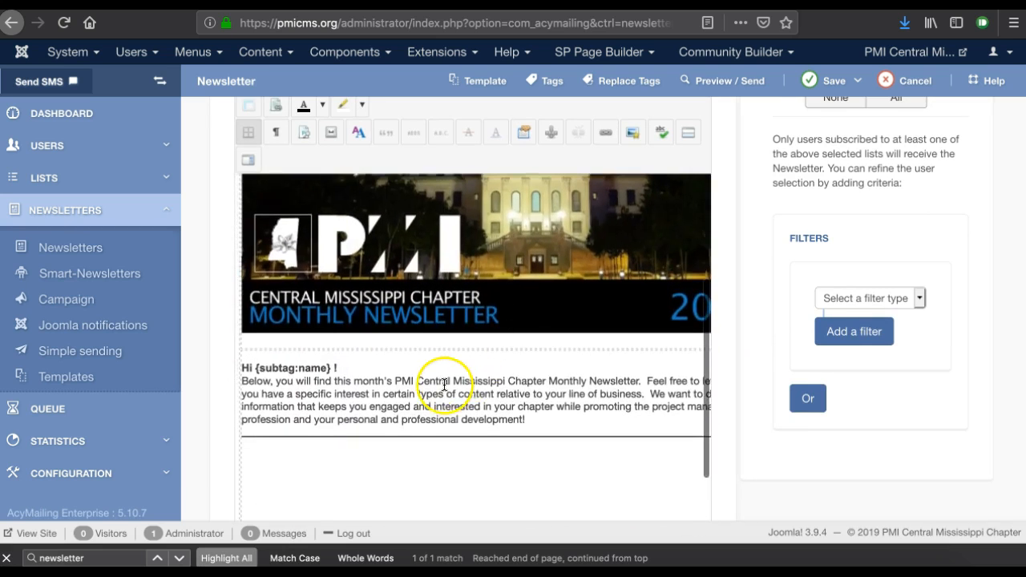
triple_click(449, 394)
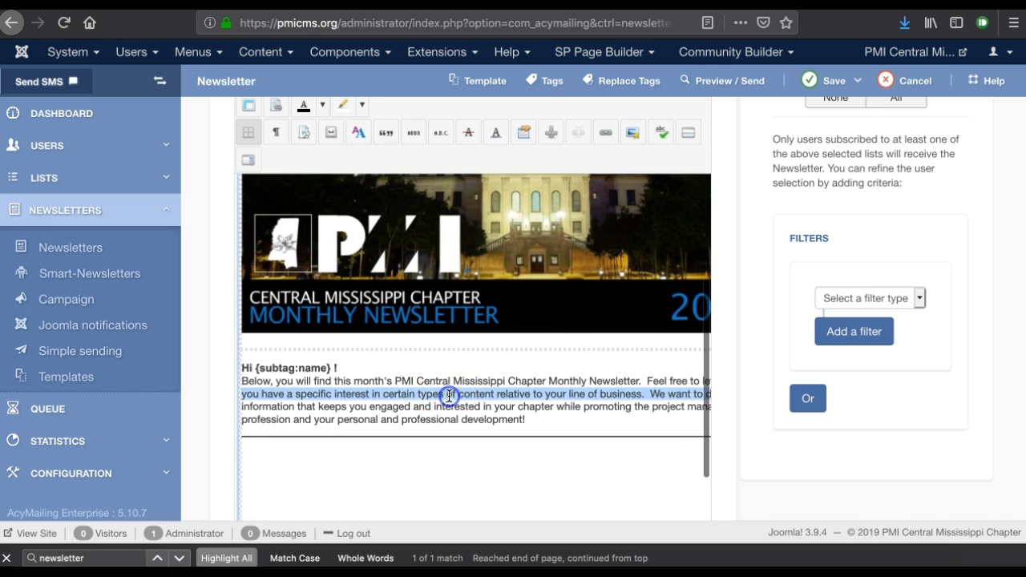
left_click_drag(538, 428, 244, 368)
key("BackSpace")
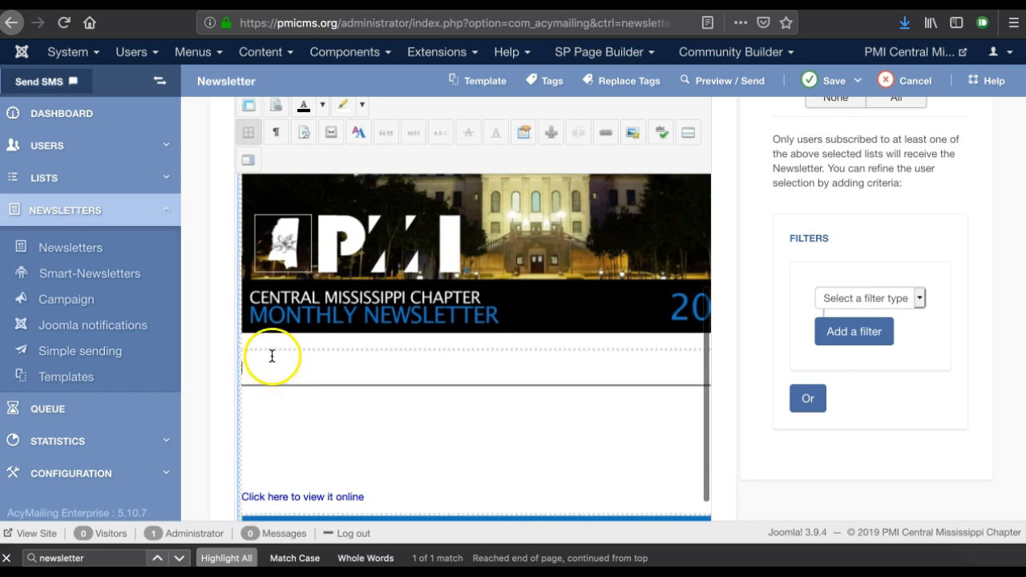
Step: Clear the entire newsletter body, including the header image, and undo that deletion
scroll(370, 282, "up", 2)
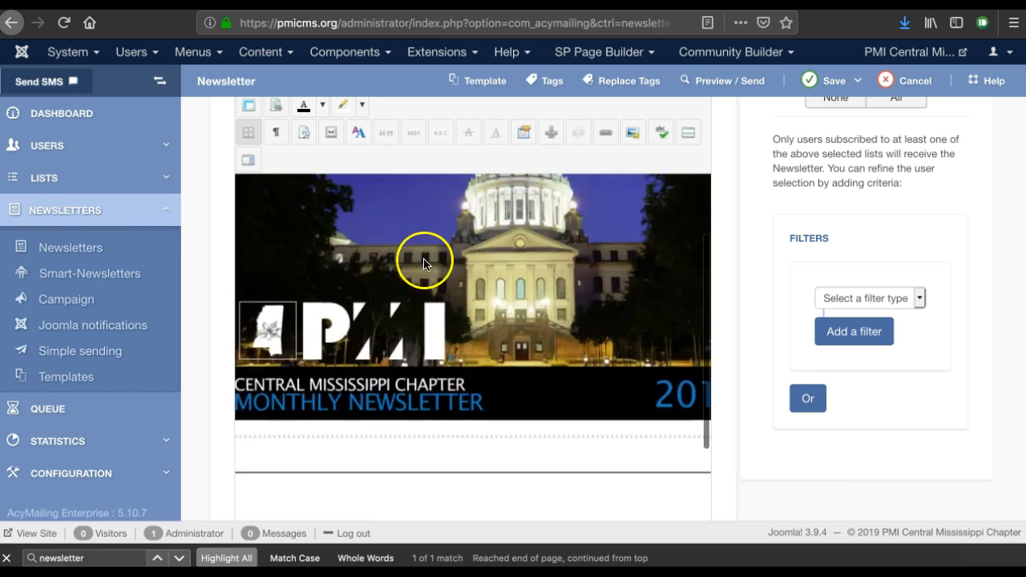
scroll(423, 264, "down", 1)
left_click(329, 421)
key("ctrl+a")
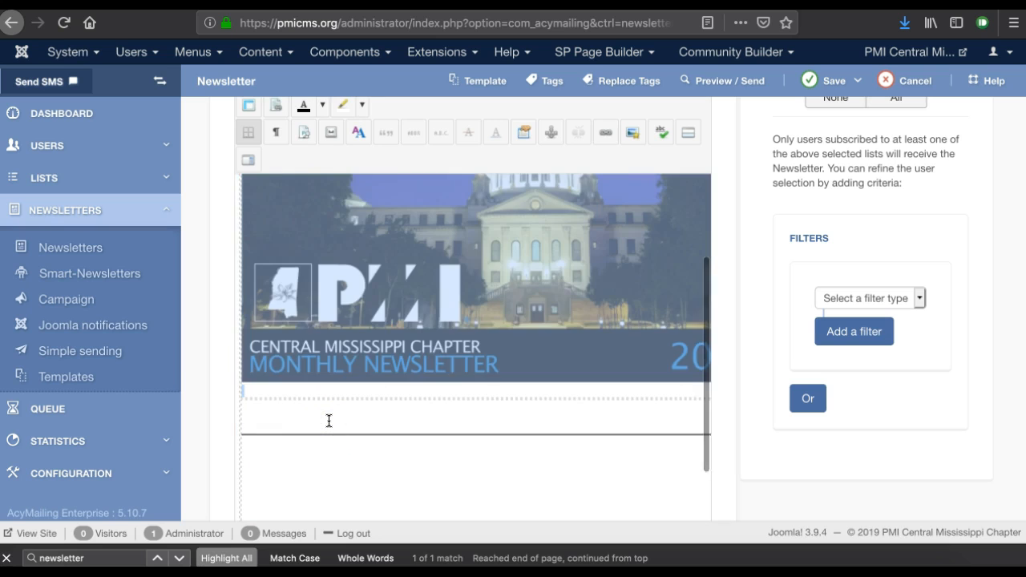
key("Delete")
scroll(332, 320, "up", 3)
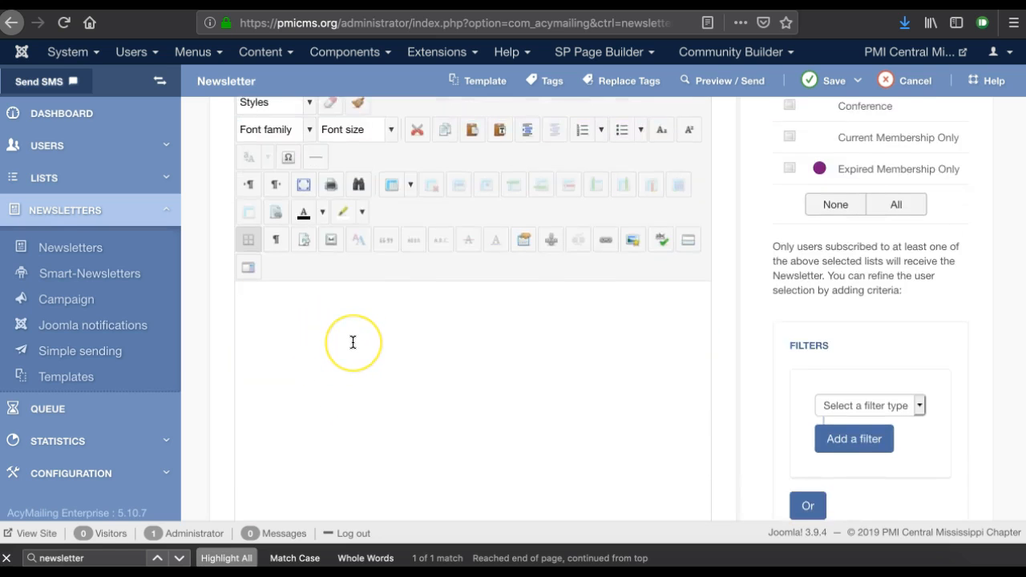
key("ctrl+z")
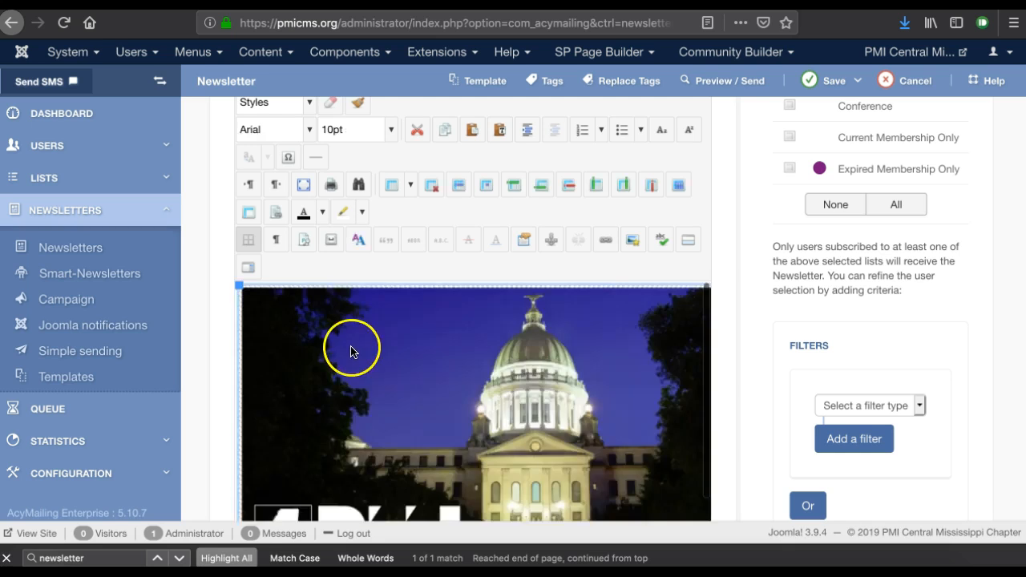
Step: Enter "Type here anything," on the empty line below the header image and colour the text green
scroll(350, 351, "down", 5)
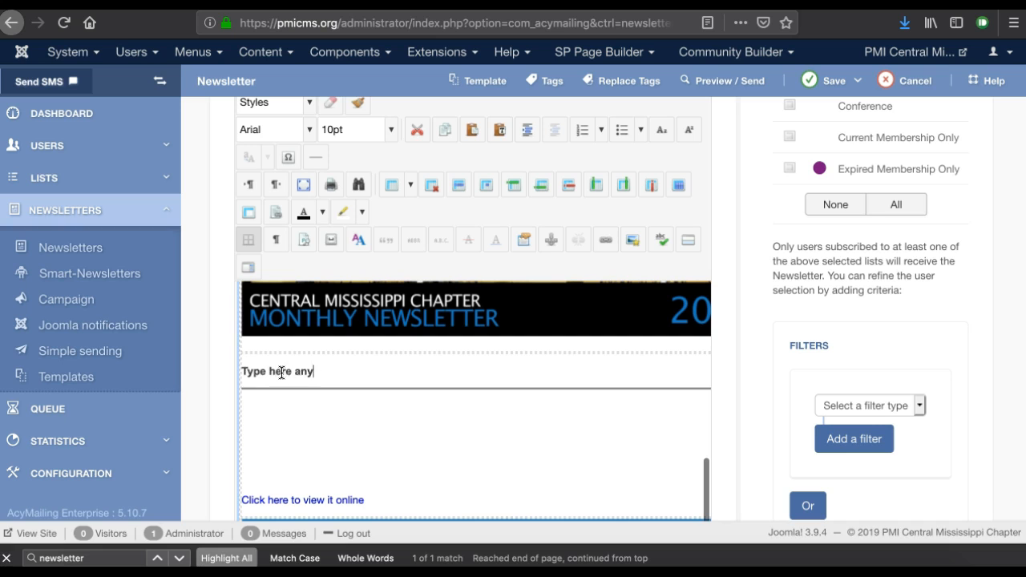
triple_click(284, 365)
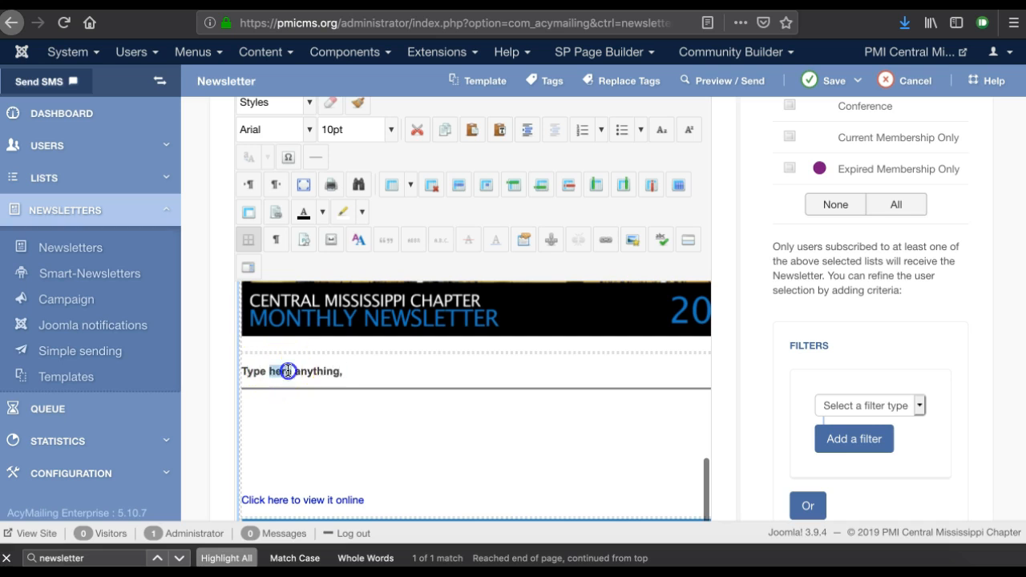
scroll(406, 157, "up", 1)
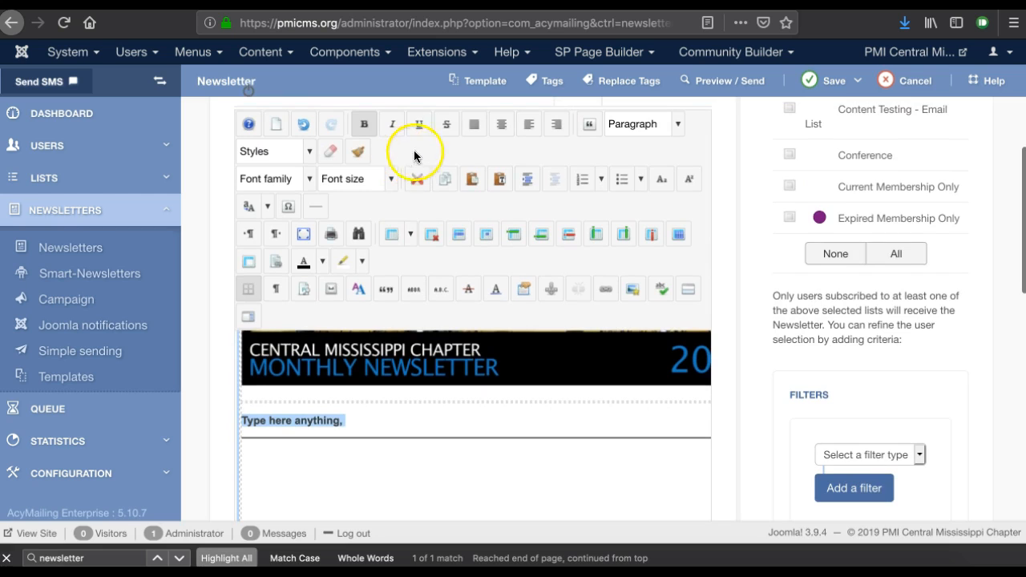
left_click(322, 262)
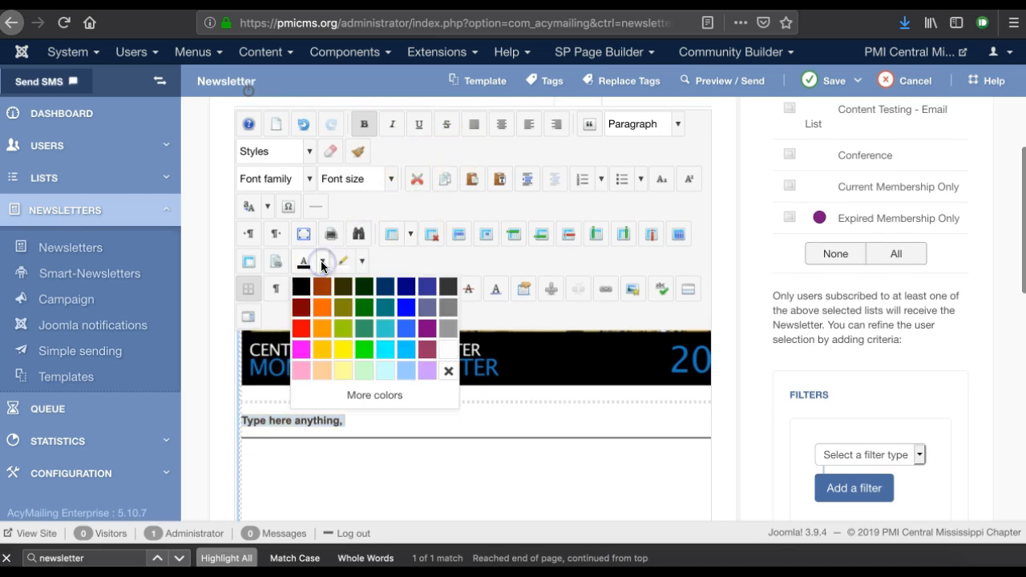
left_click(365, 328)
left_click(328, 423)
left_click(374, 417)
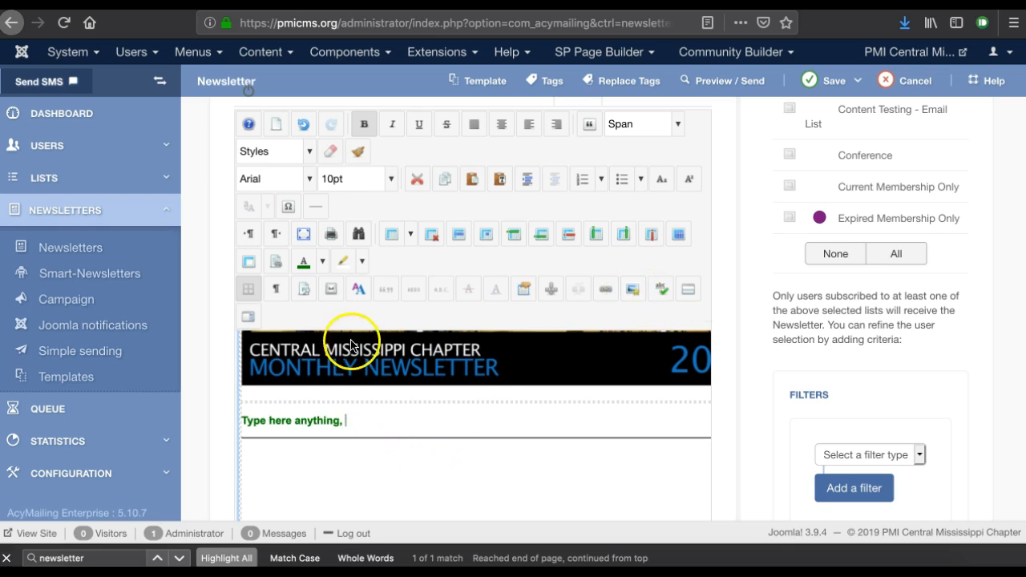
Step: Italicize and underline the word "anything" in the green line, and add a new line below it
double_click(312, 420)
left_click(392, 124)
left_click(419, 123)
left_click(364, 416)
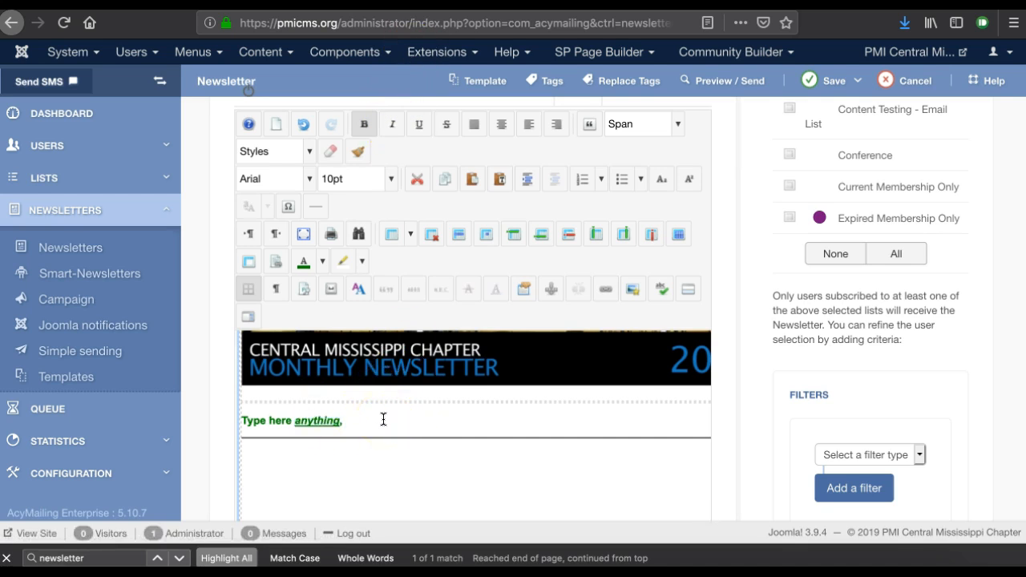
key("Return")
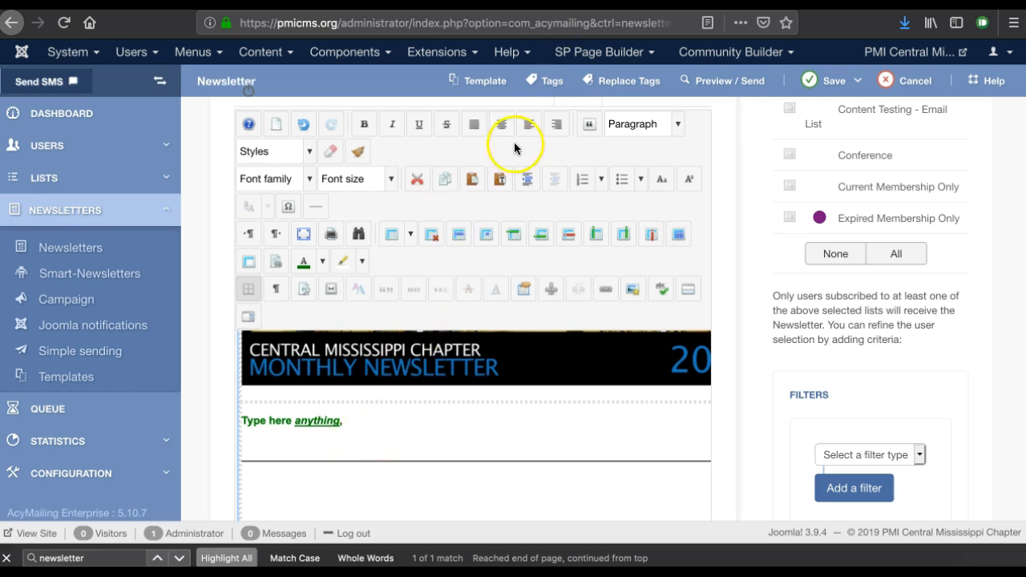
Step: On the line below the green text, start a Joomla Content tag and select the "2019 April Lunch Meeting" article
left_click(253, 447)
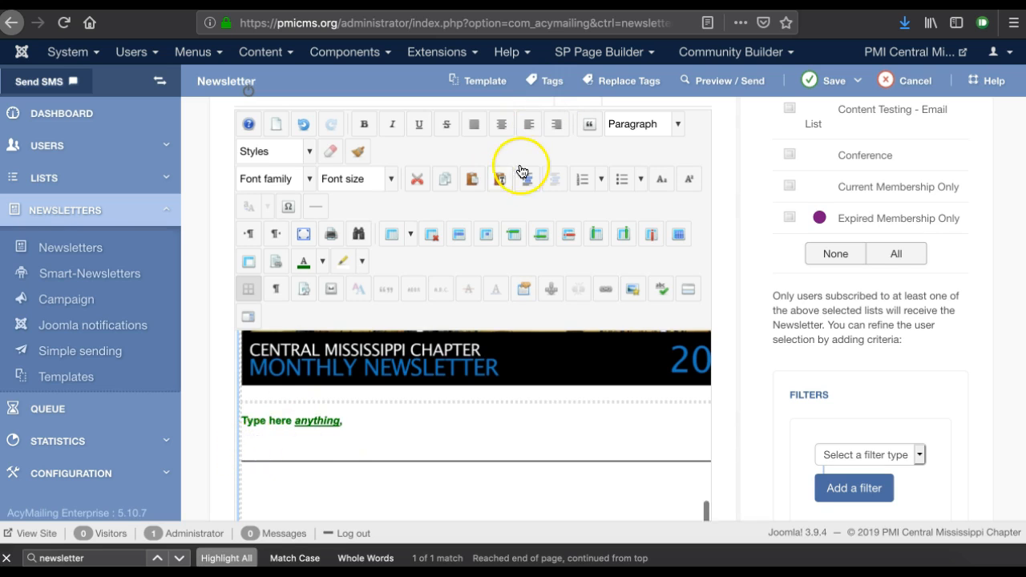
left_click(553, 87)
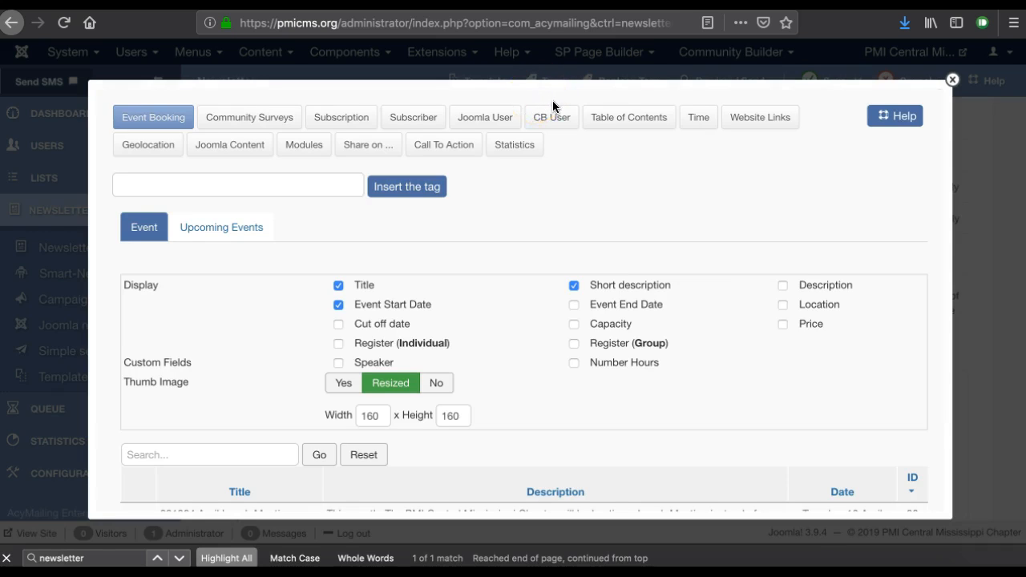
left_click(245, 142)
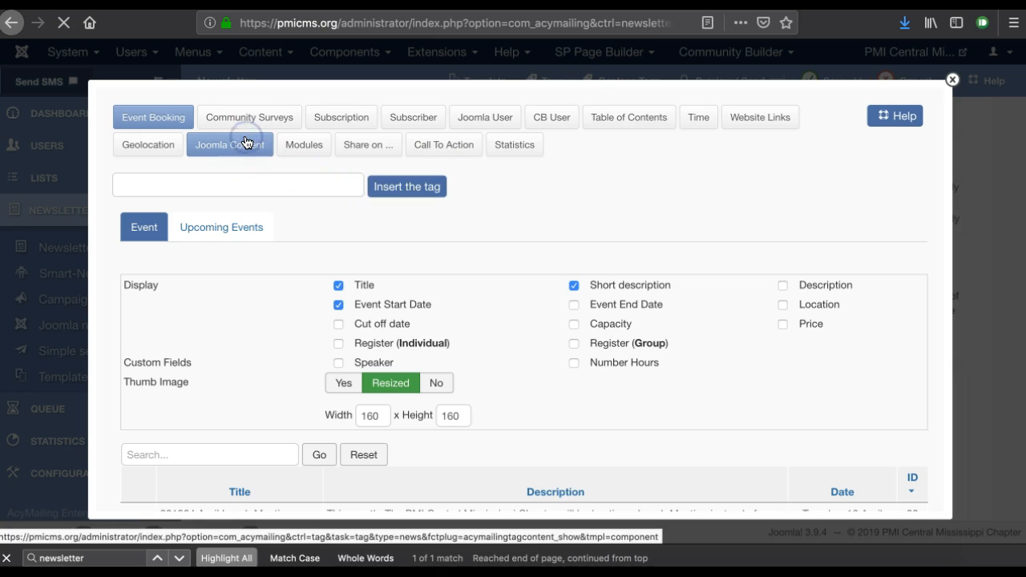
scroll(300, 264, "down", 3)
scroll(300, 272, "down", 9)
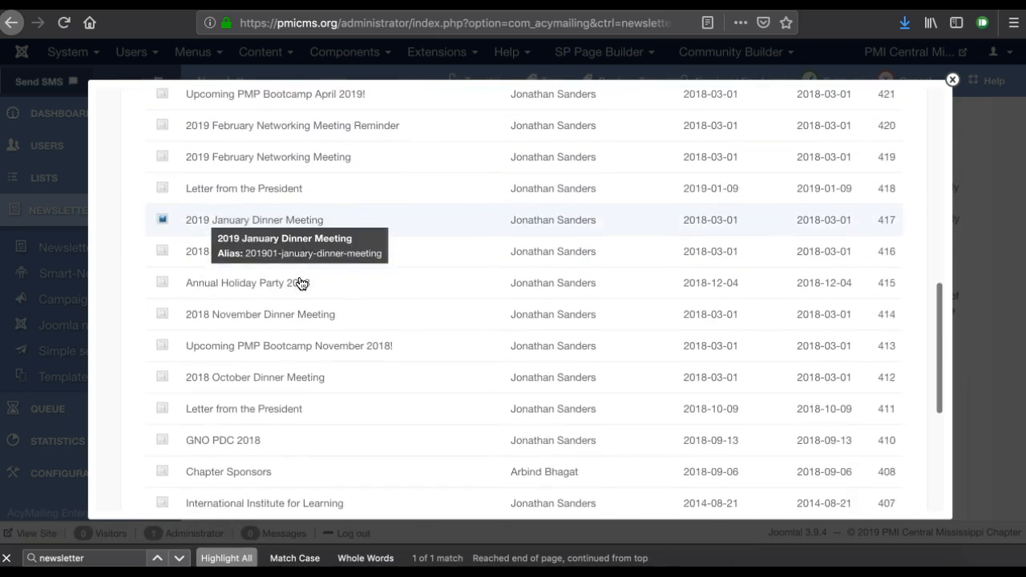
scroll(301, 282, "up", 5)
left_click(182, 227)
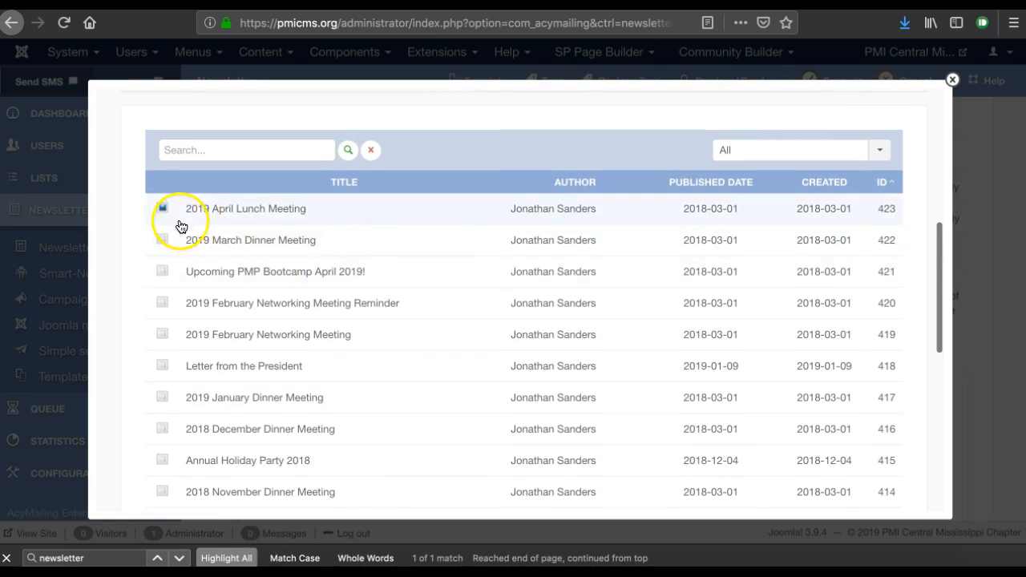
Step: Set the article tag to display full text with pictures, and insert it into the newsletter
scroll(309, 267, "up", 2)
scroll(311, 266, "up", 4)
left_click(694, 187)
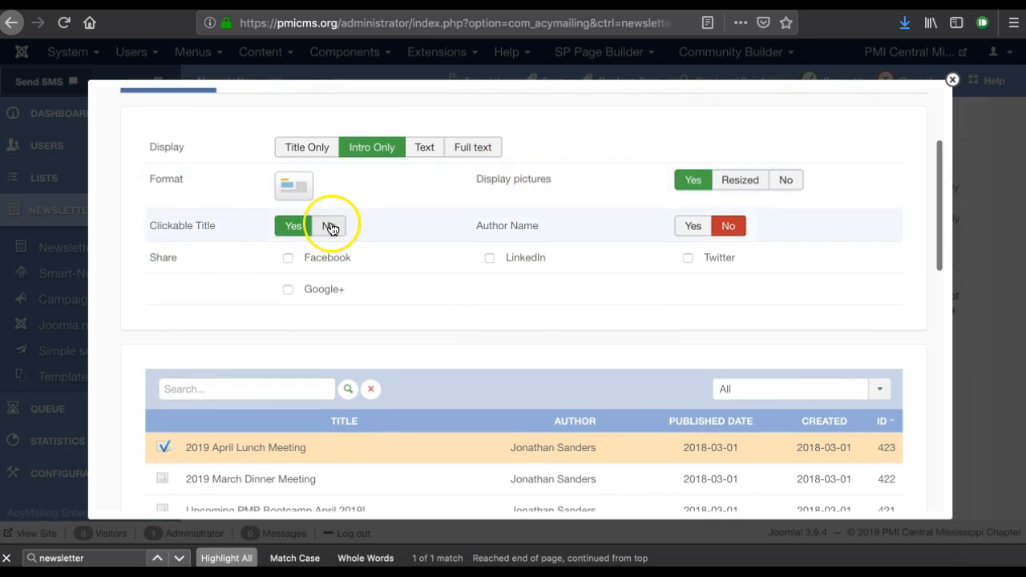
scroll(381, 231, "up", 1)
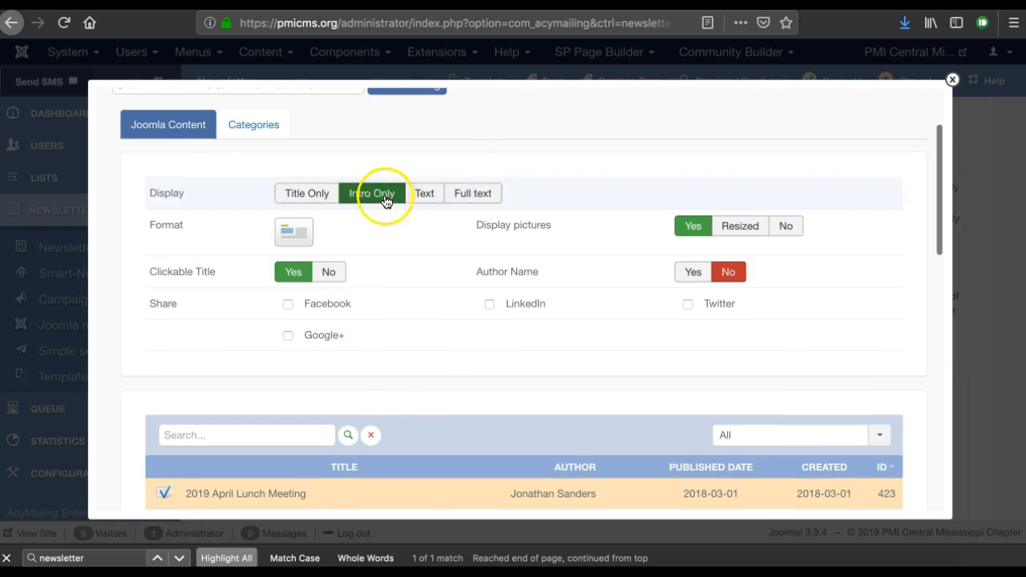
left_click(318, 194)
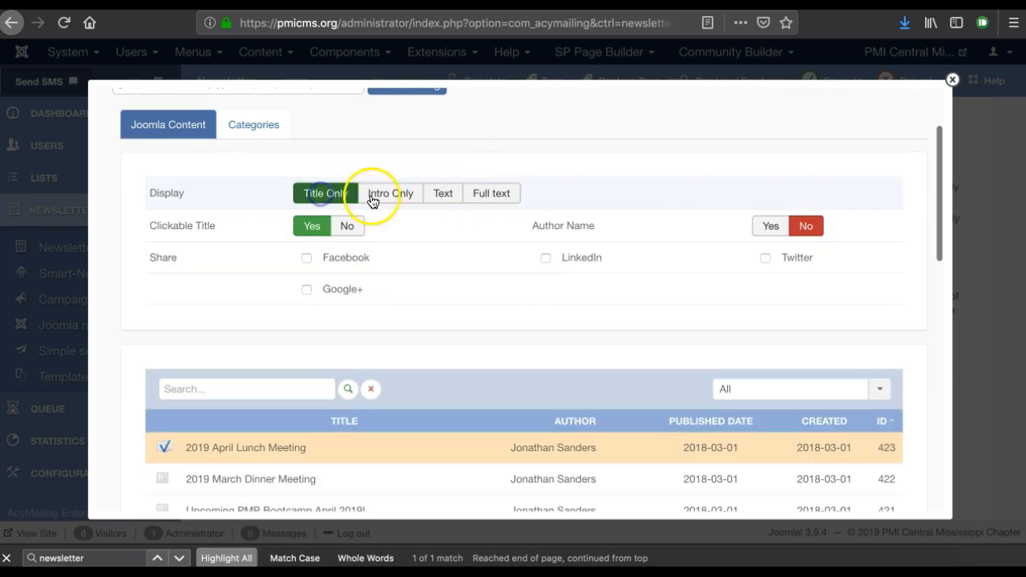
left_click(491, 199)
scroll(488, 206, "up", 3)
left_click(413, 191)
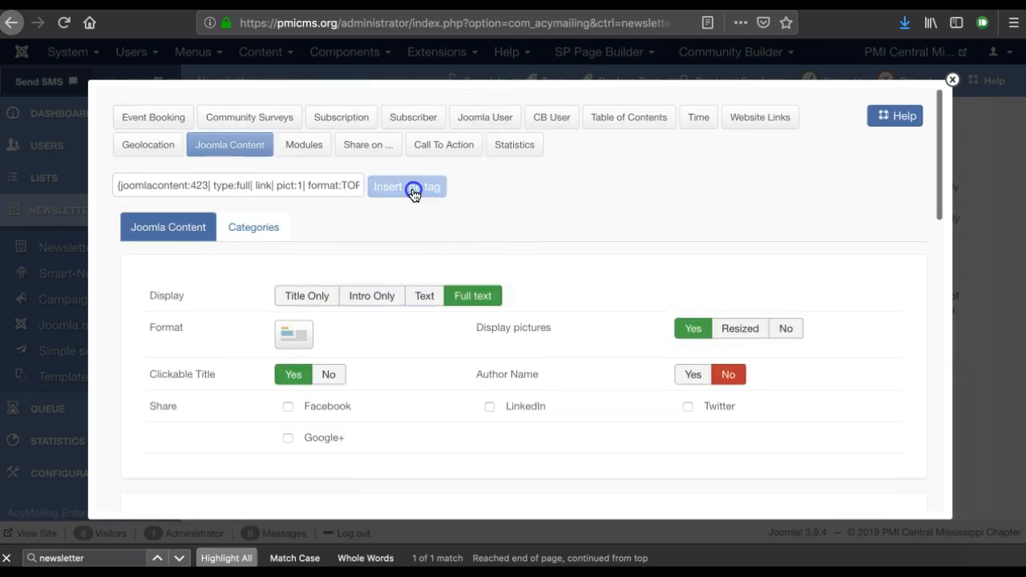
scroll(568, 188, "down", 2)
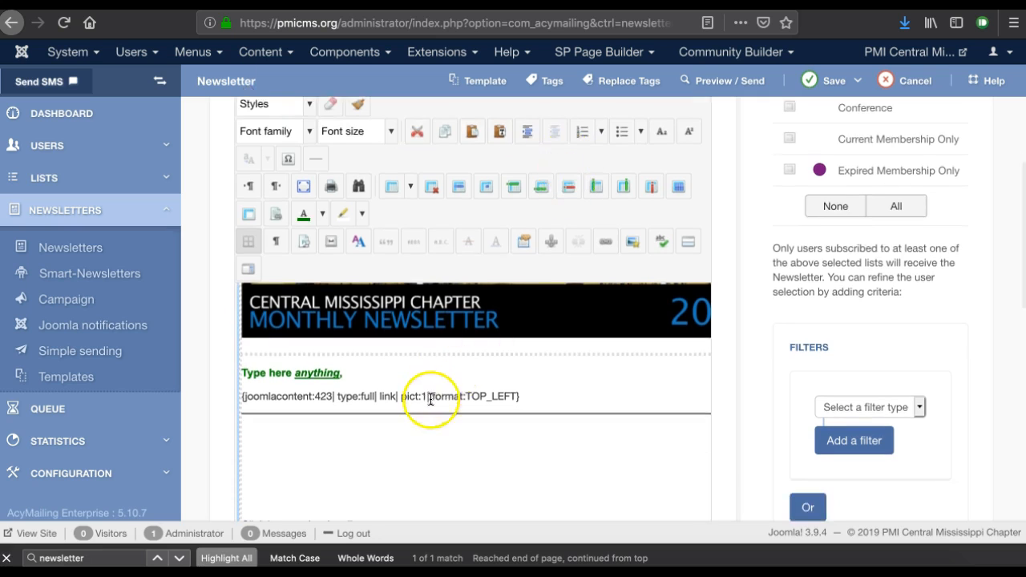
Step: Add a horizontal rule beneath the inserted article tag, followed by new empty lines
triple_click(430, 399)
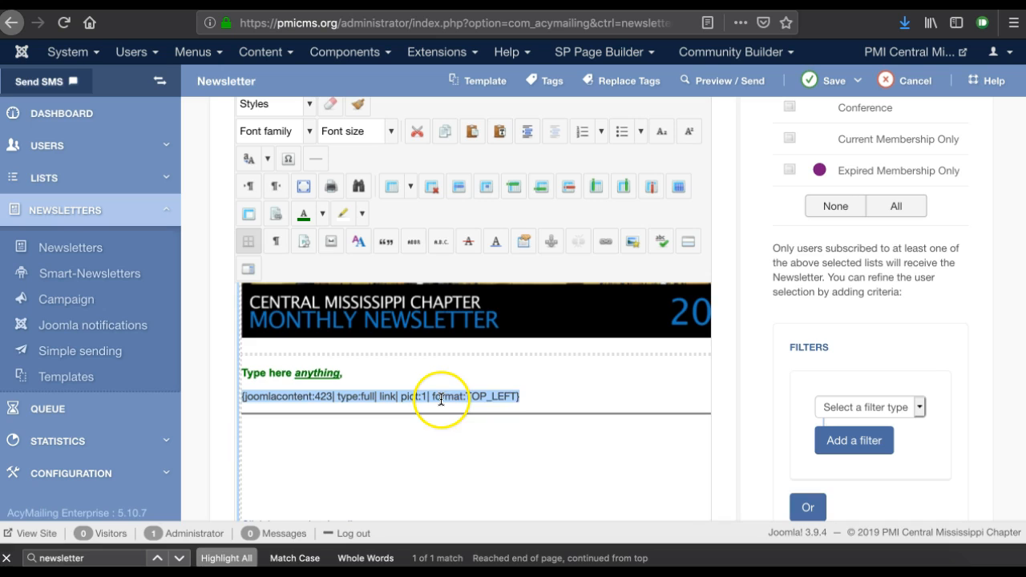
left_click(527, 396)
key("Return")
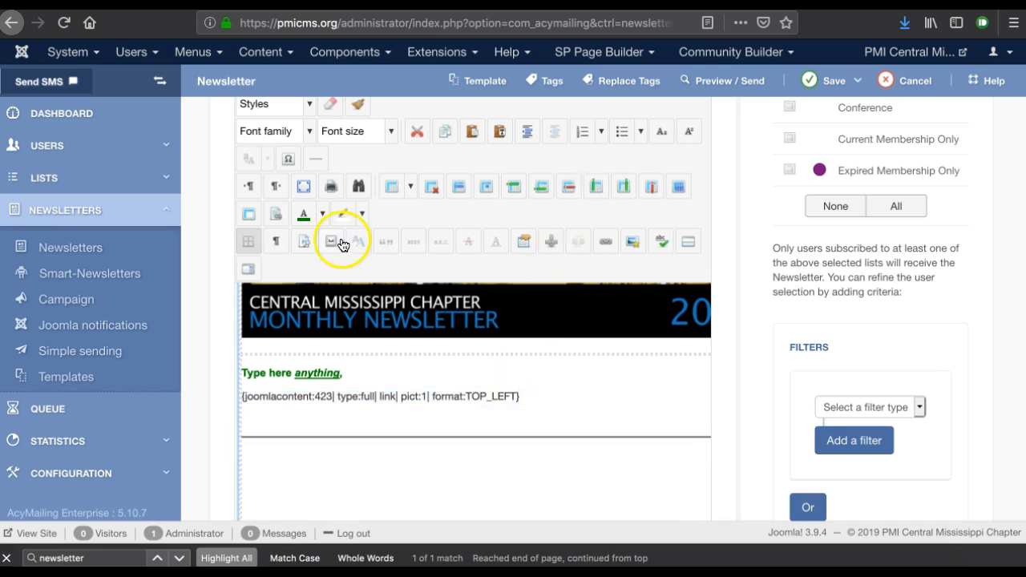
left_click(317, 163)
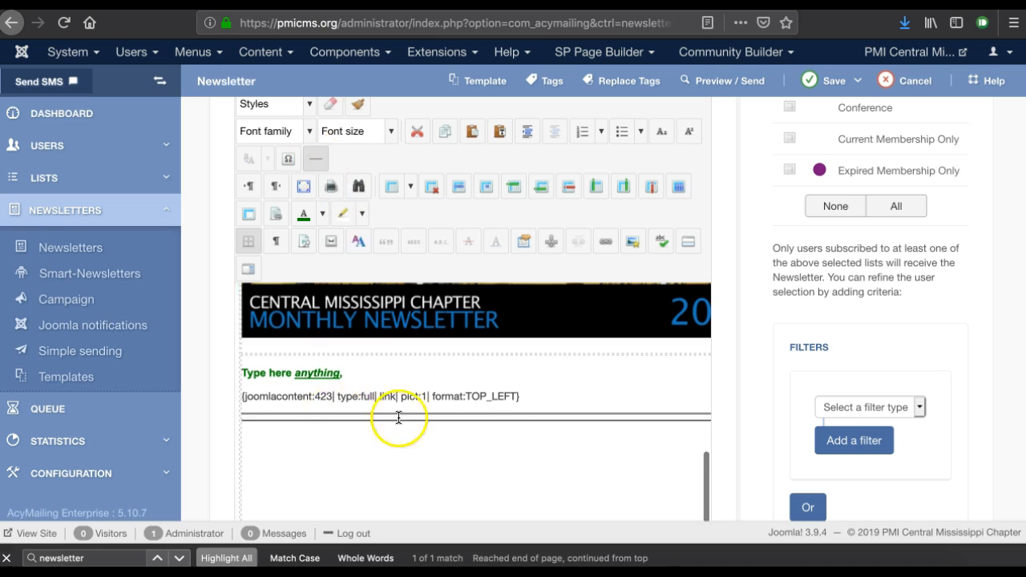
left_click(478, 446)
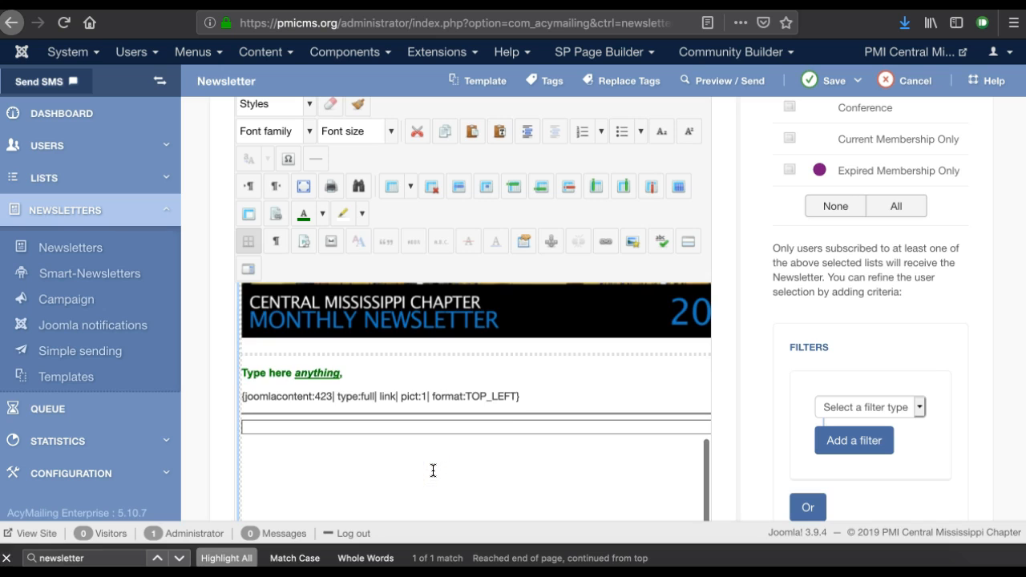
key("Return")
key("Return")
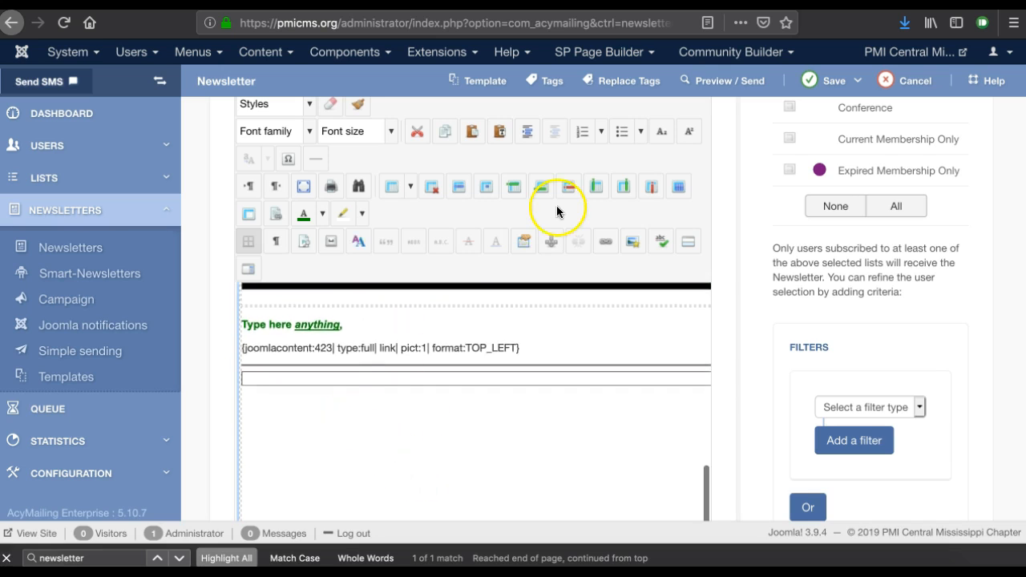
Step: Start an Event Booking tag and select the "201904 April Lunch Meeting" event
left_click(551, 83)
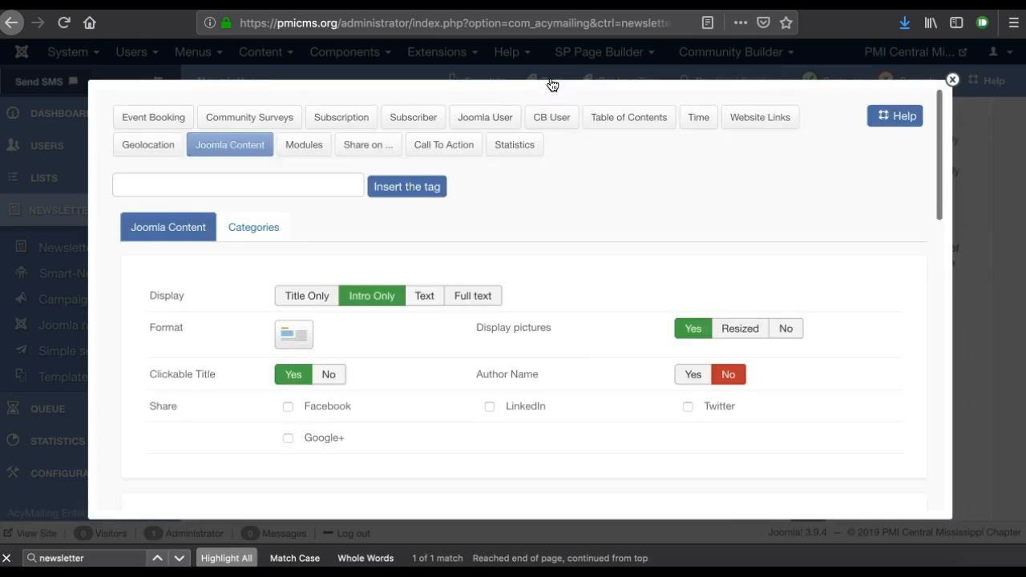
left_click(152, 117)
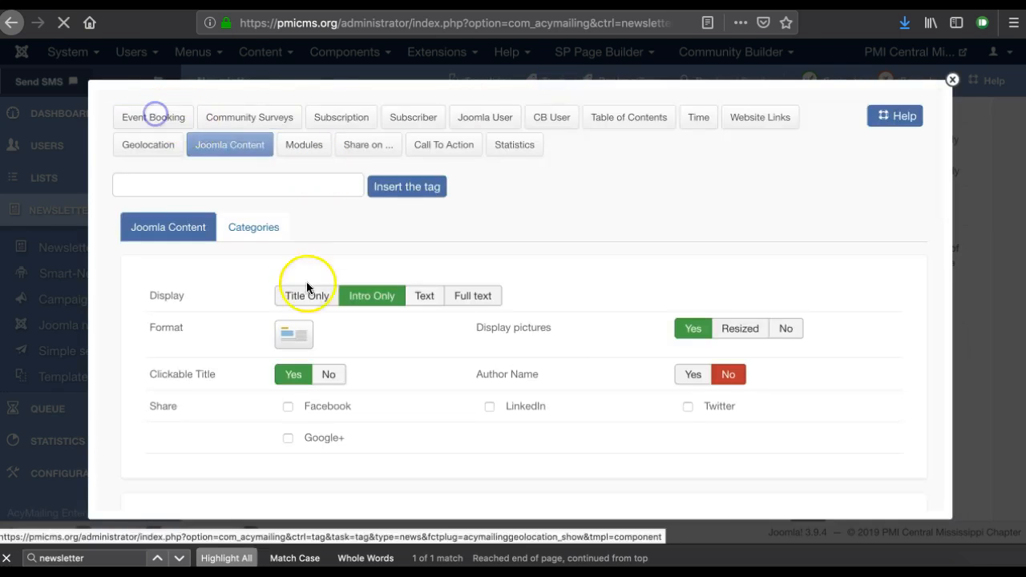
scroll(307, 313, "down", 3)
left_click(140, 405)
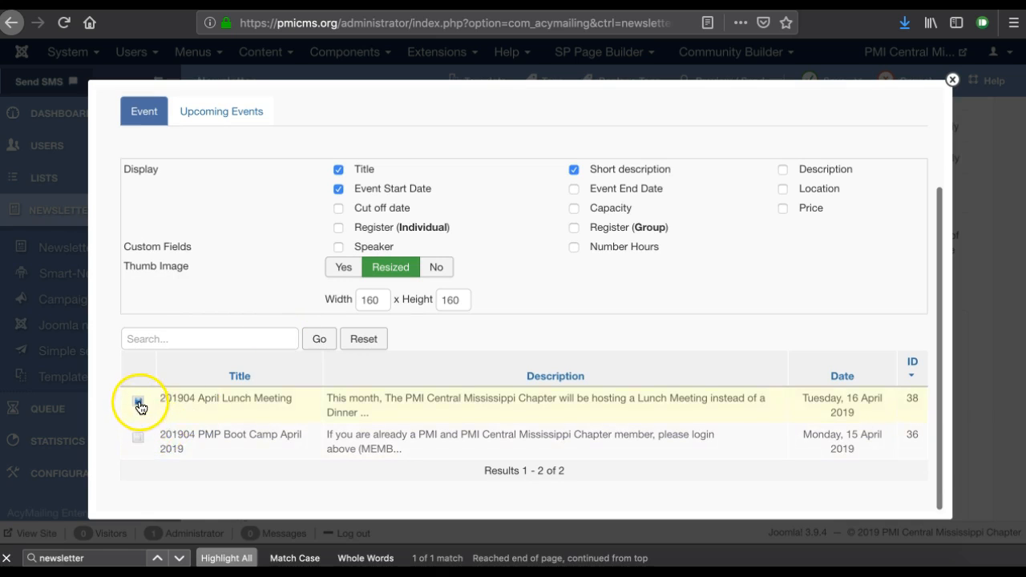
left_click(139, 406)
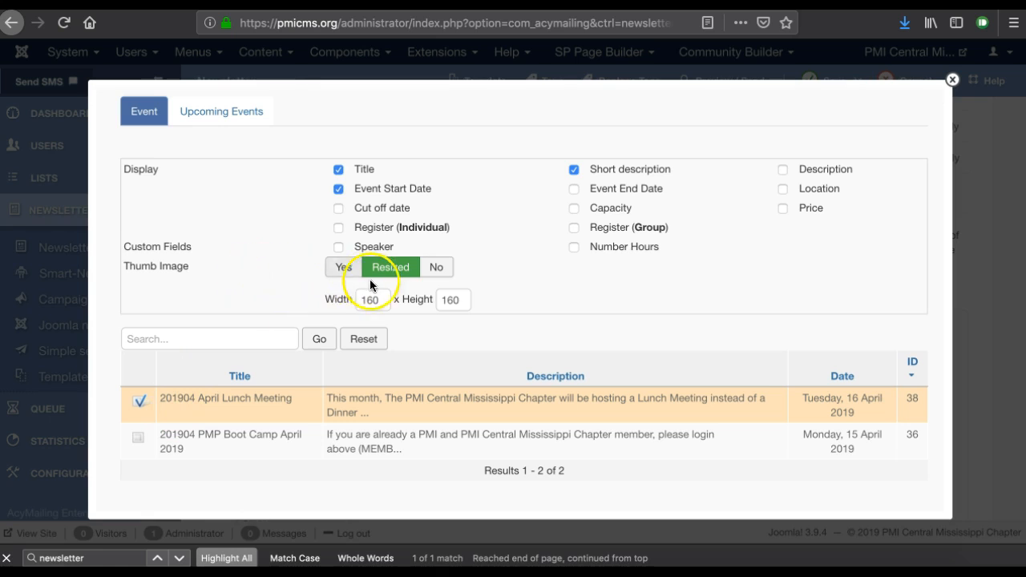
Step: Insert the event tag without a thumbnail, displaying title, full description instead of short, start and end dates, and individual registration
left_click(436, 267)
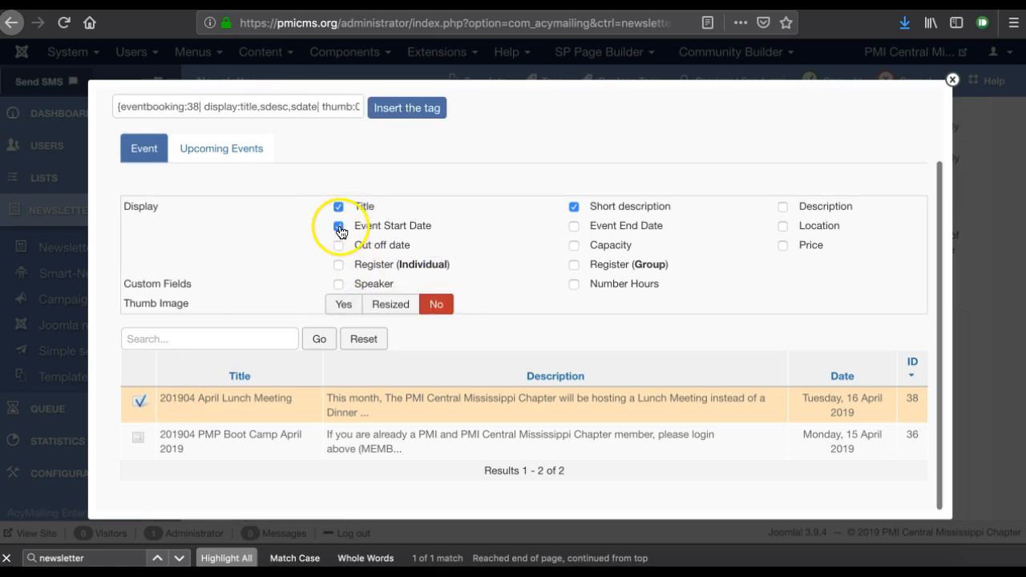
left_click(574, 226)
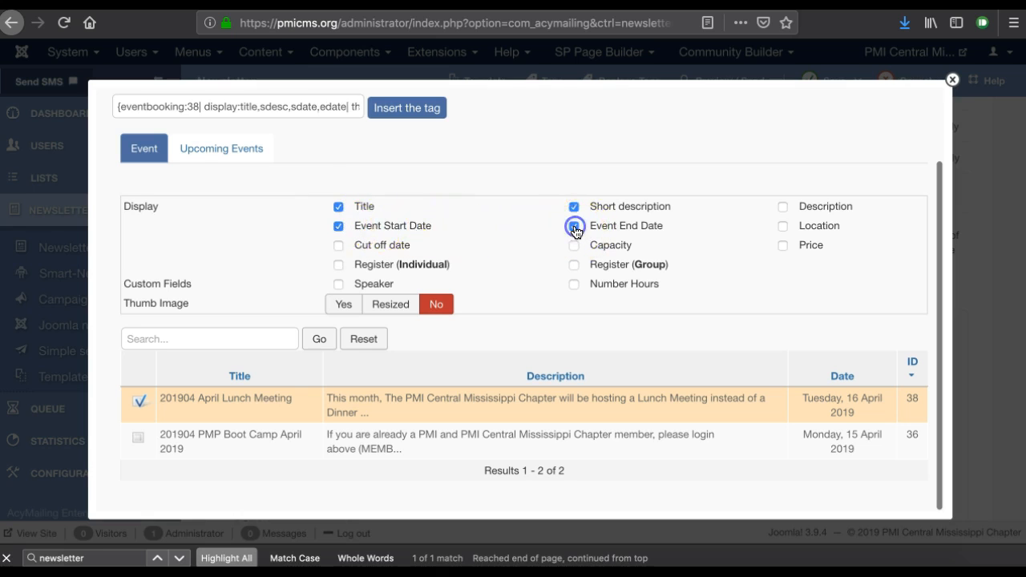
left_click(783, 209)
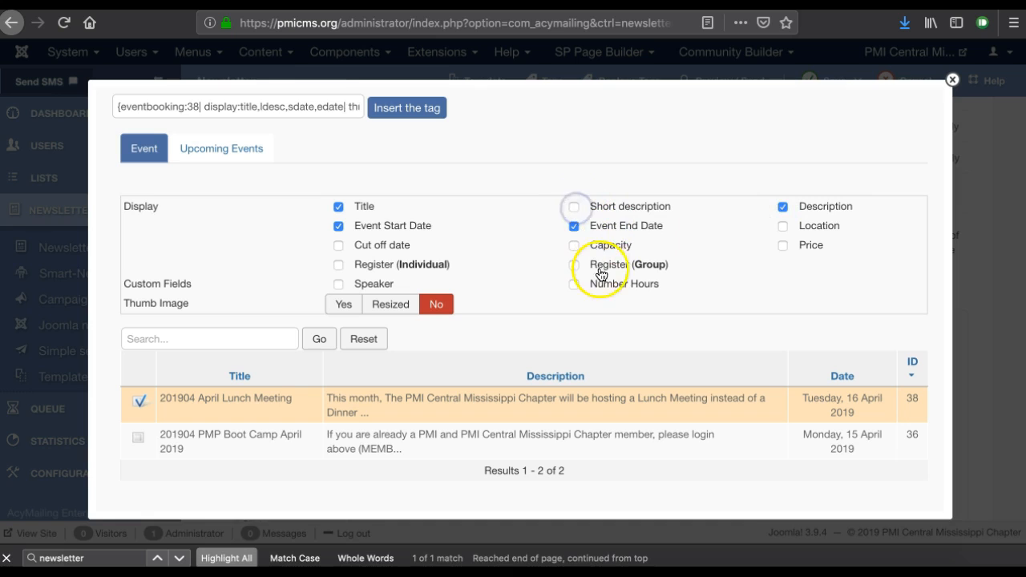
left_click(337, 267)
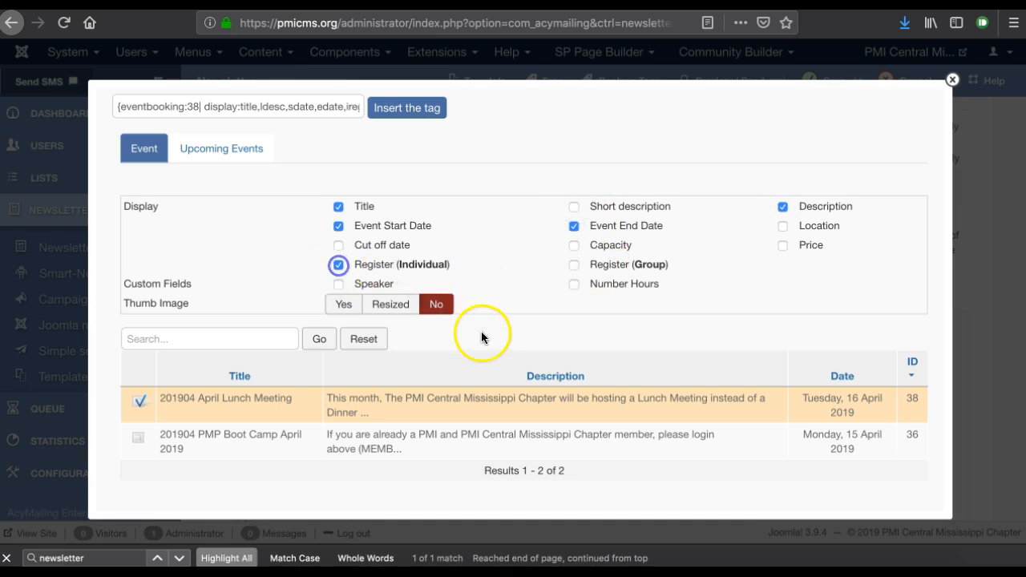
scroll(481, 339, "up", 2)
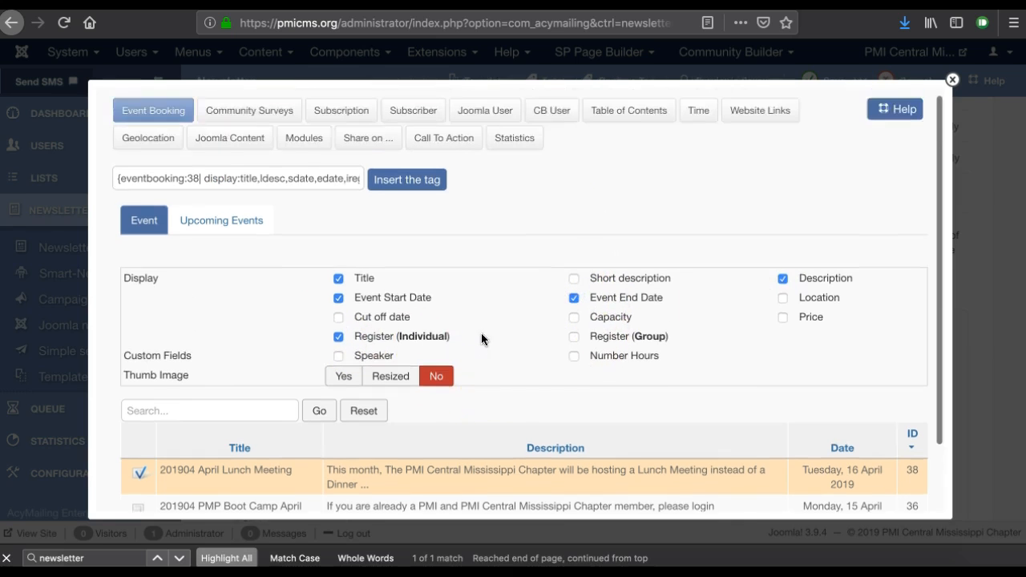
left_click(427, 184)
scroll(427, 185, "down", 3)
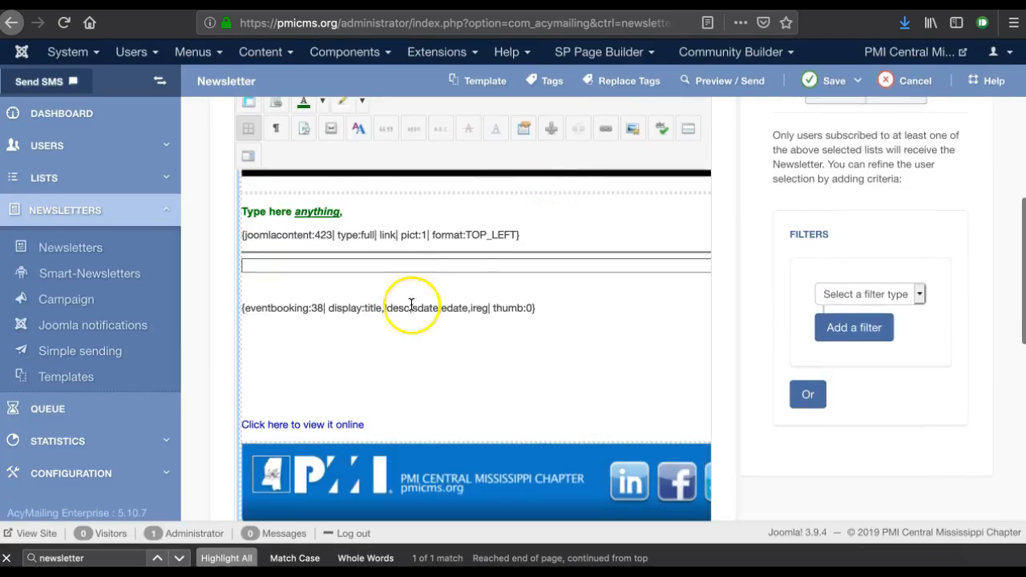
triple_click(335, 238)
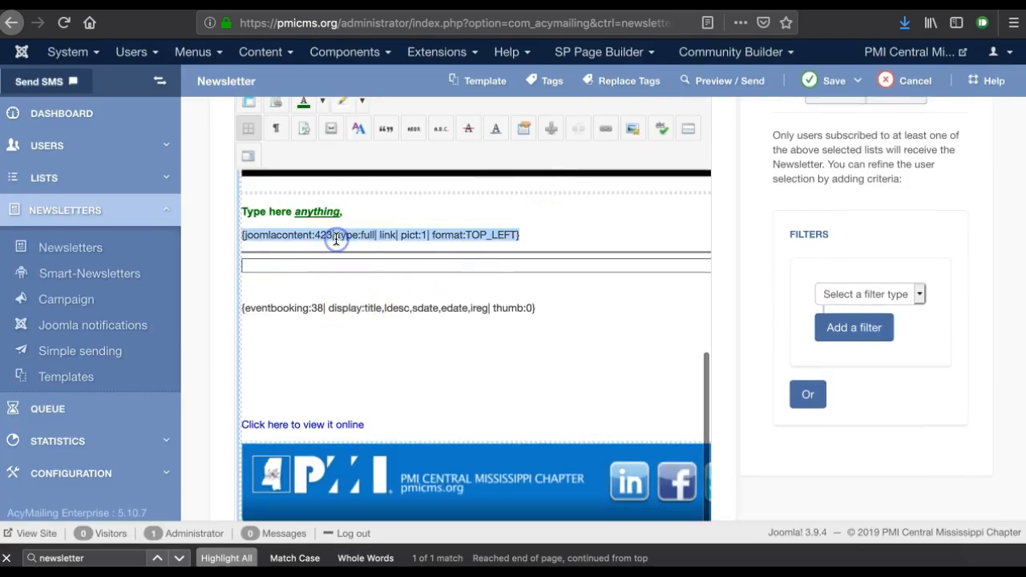
left_click(337, 262)
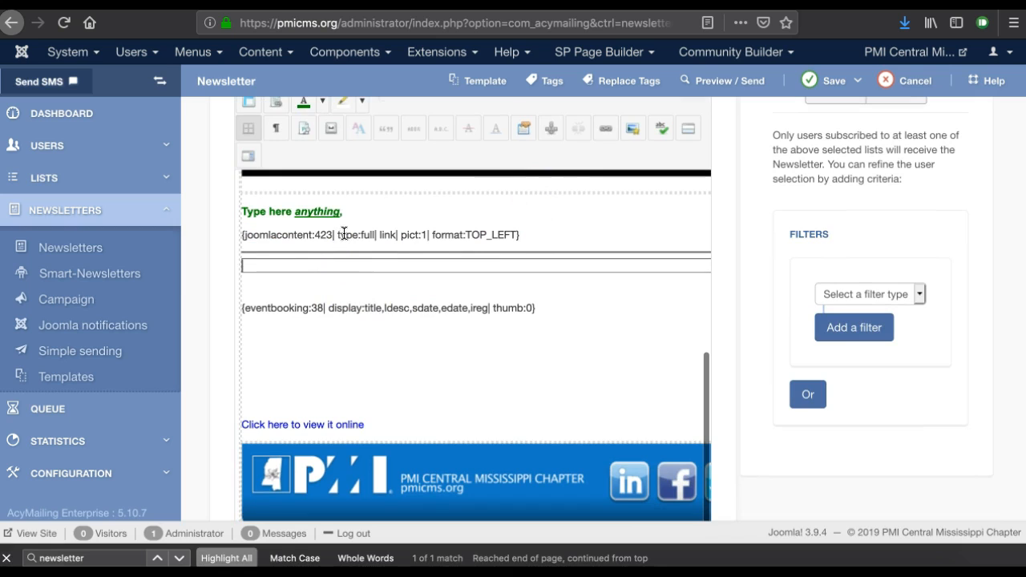
triple_click(344, 233)
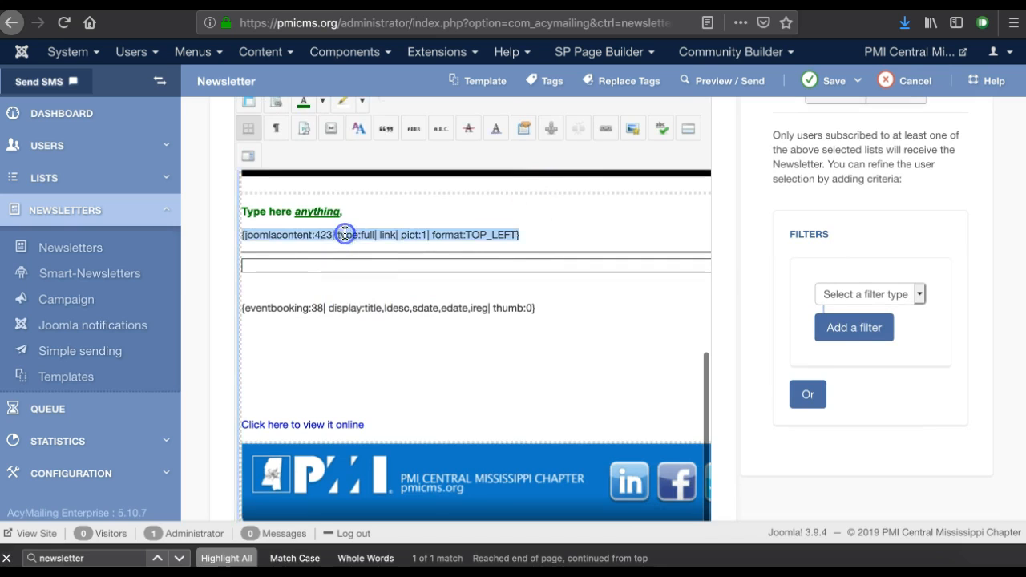
triple_click(332, 308)
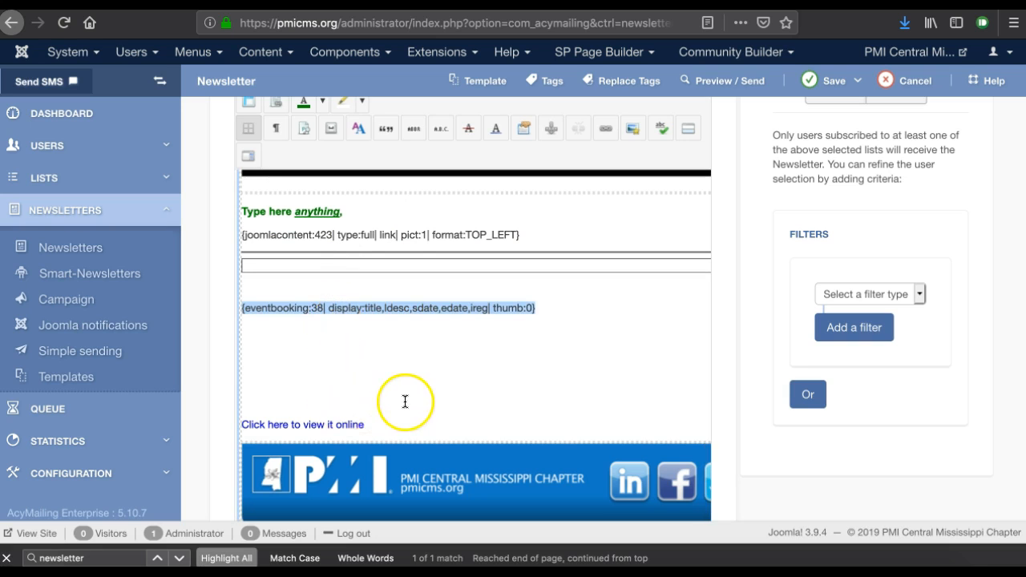
Step: Enter "Test Newsletter" as the newsletter's subject
scroll(725, 280, "up", 1)
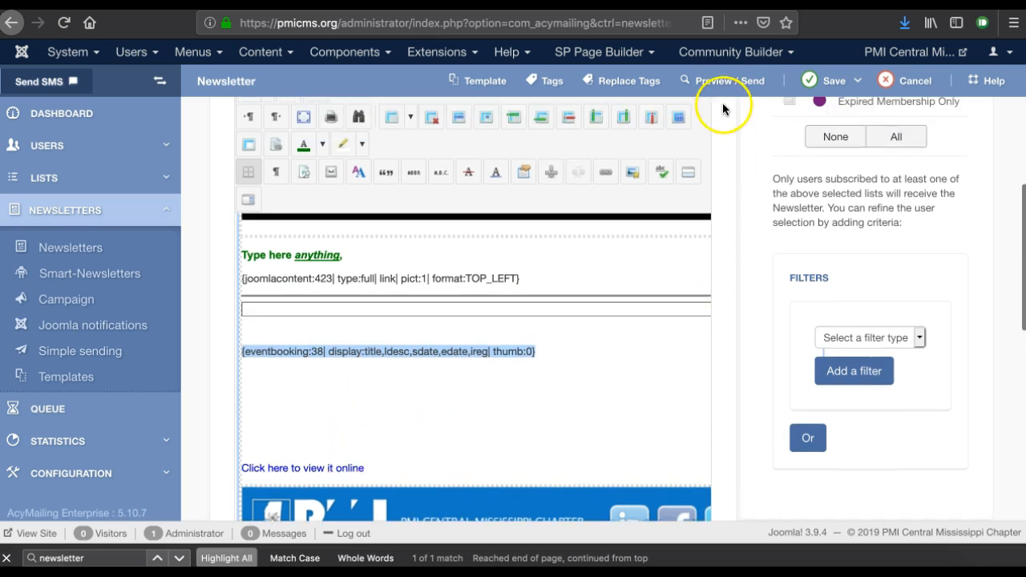
left_click(724, 81)
left_click(560, 265)
scroll(559, 265, "up", 5)
scroll(576, 188, "up", 6)
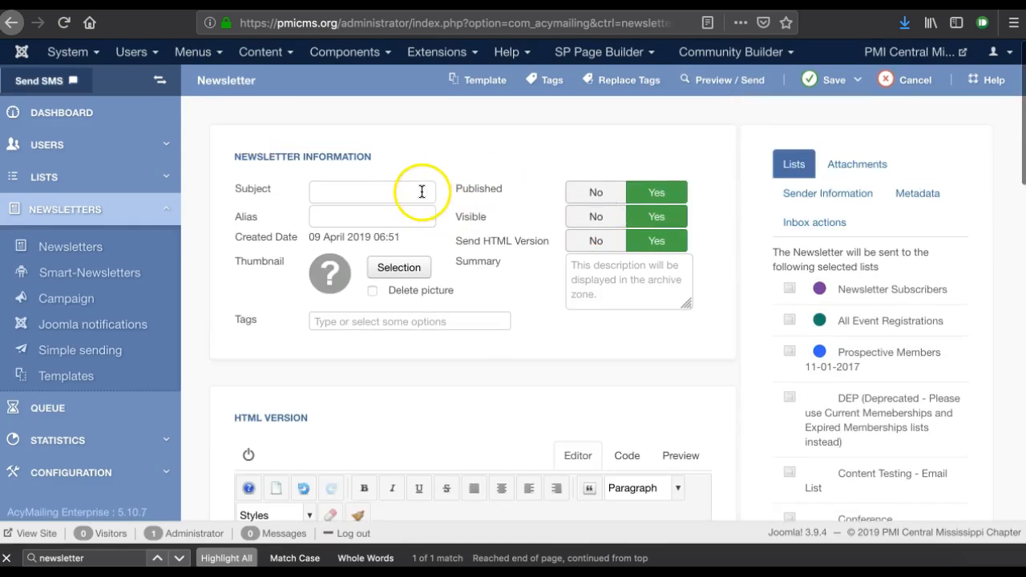
left_click(405, 193)
type("Test")
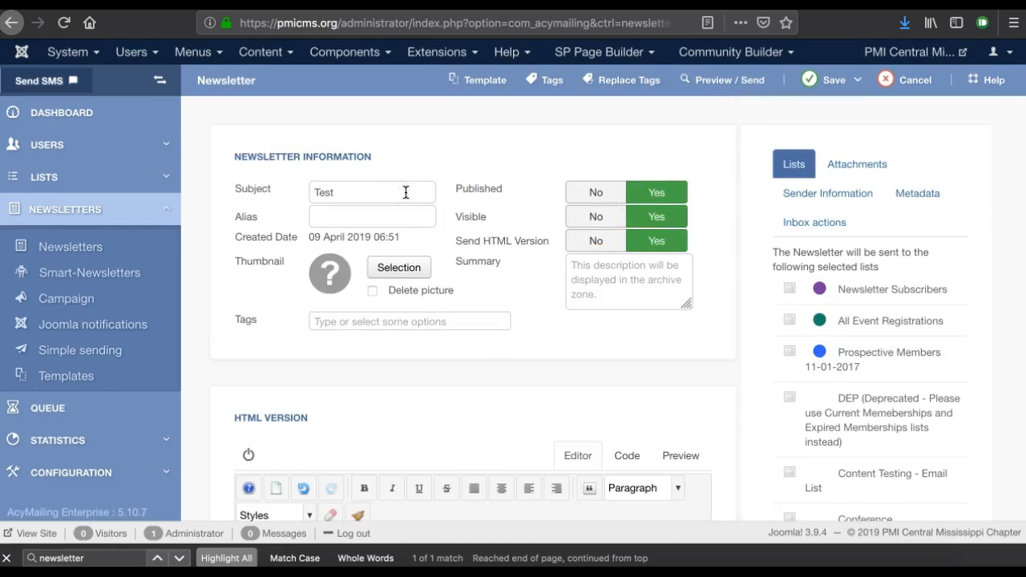
type(" Newsletter")
Step: Preview the newsletter and examine how the inserted lunch meeting article and the event details are rendered
left_click(695, 90)
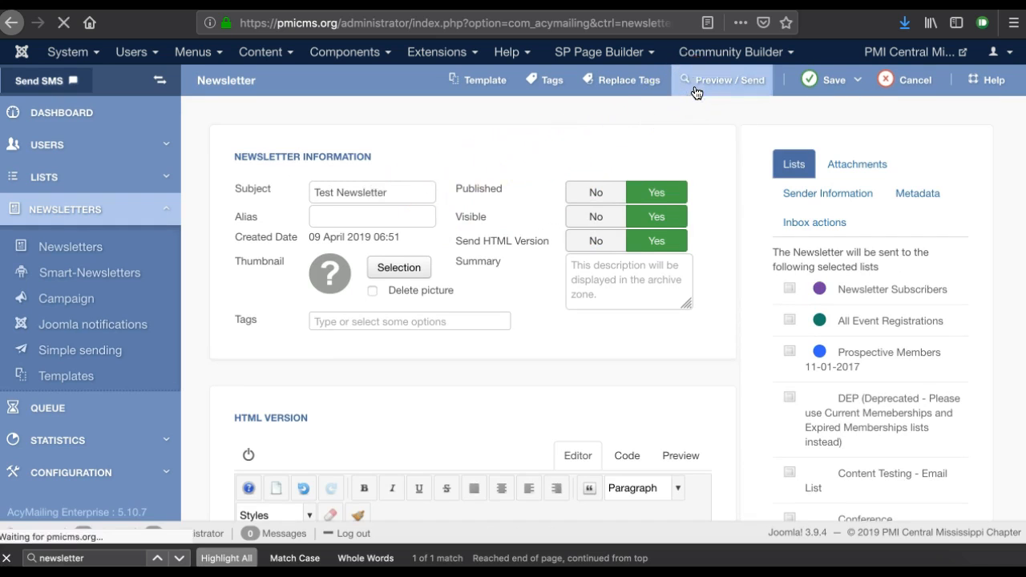
scroll(626, 145, "down", 5)
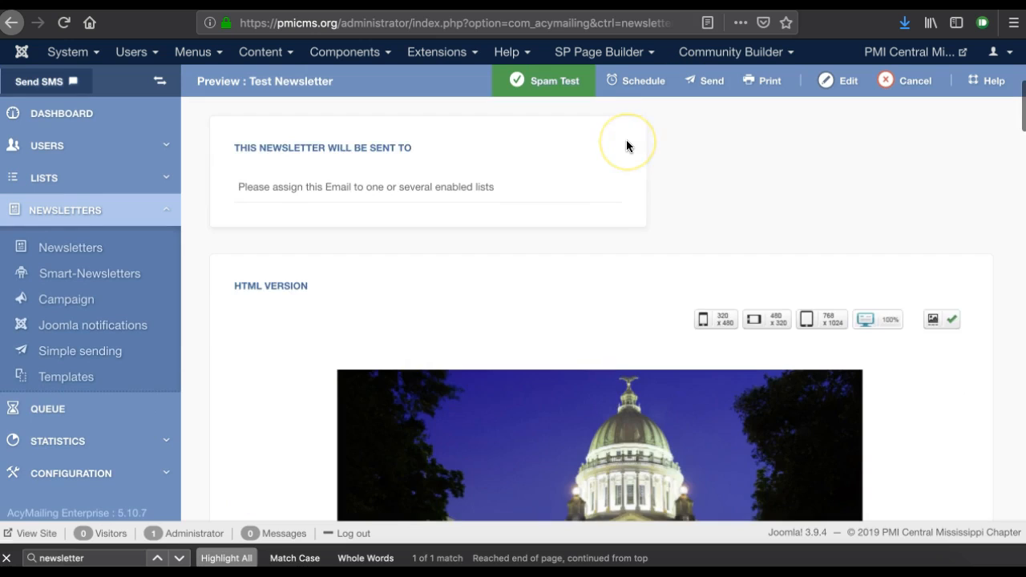
scroll(609, 176, "down", 5)
scroll(599, 192, "down", 1)
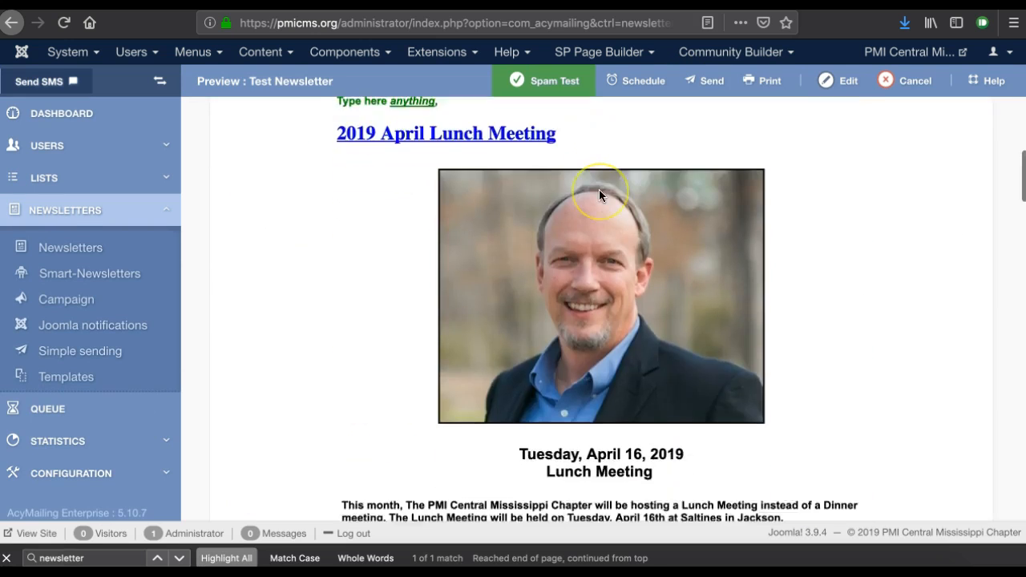
scroll(599, 195, "up", 1)
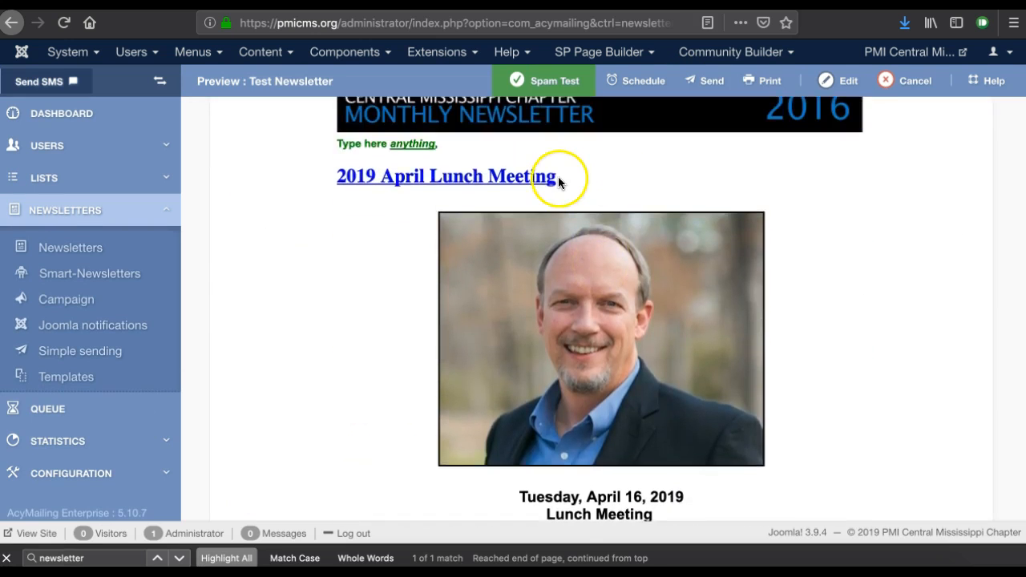
left_click_drag(556, 182, 337, 181)
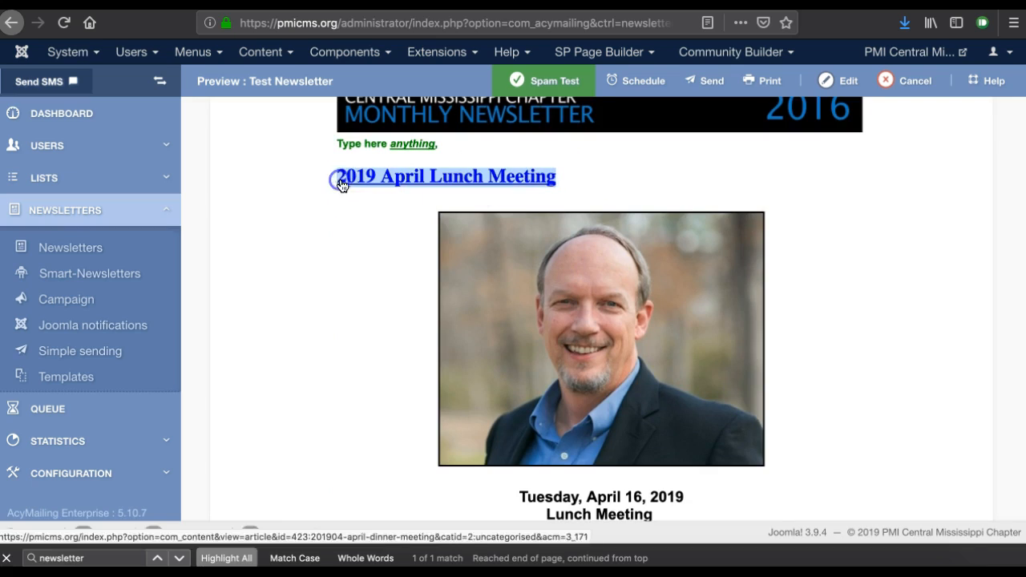
scroll(513, 215, "down", 1)
scroll(514, 215, "down", 20)
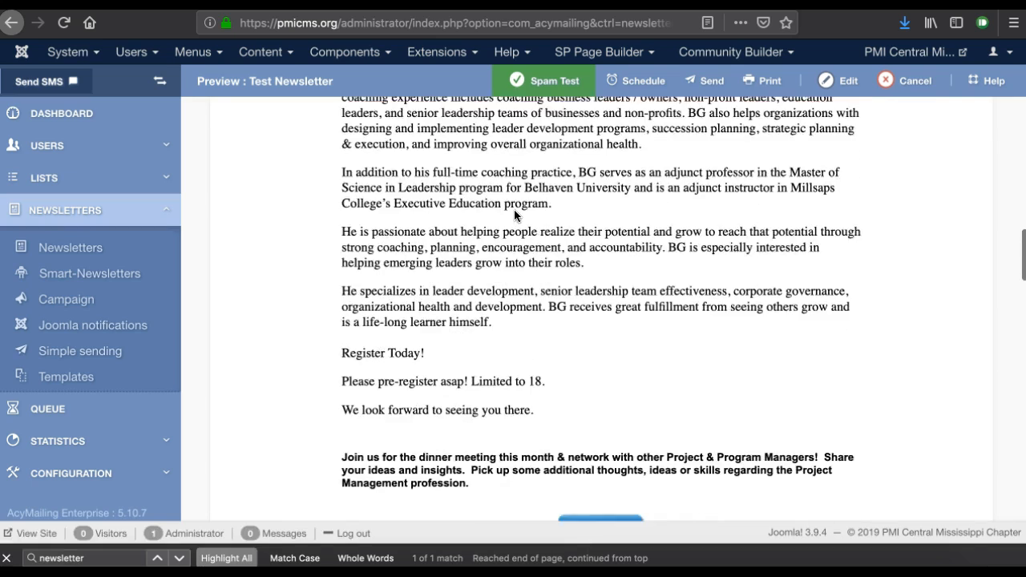
scroll(514, 212, "down", 13)
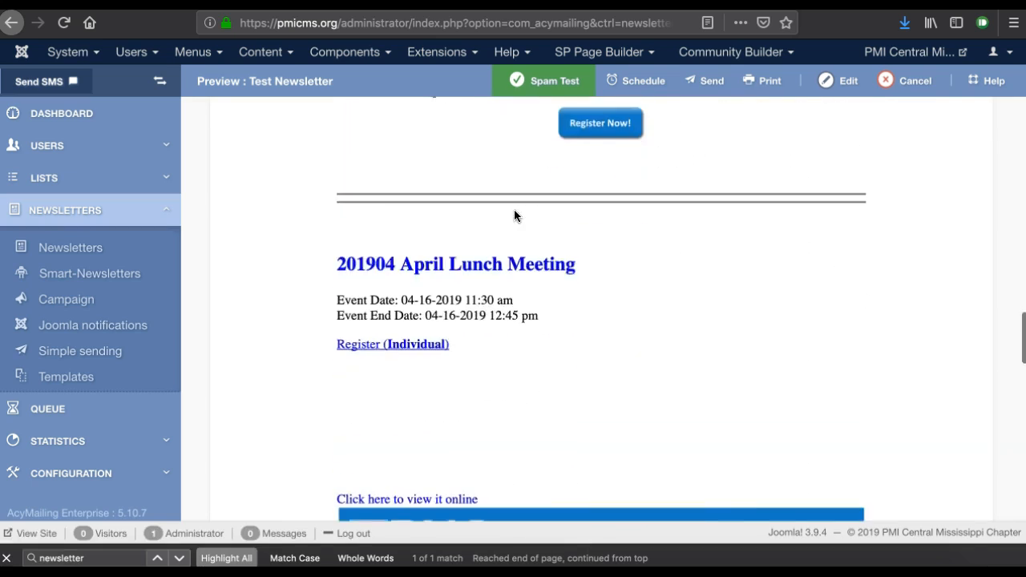
left_click_drag(336, 252, 582, 250)
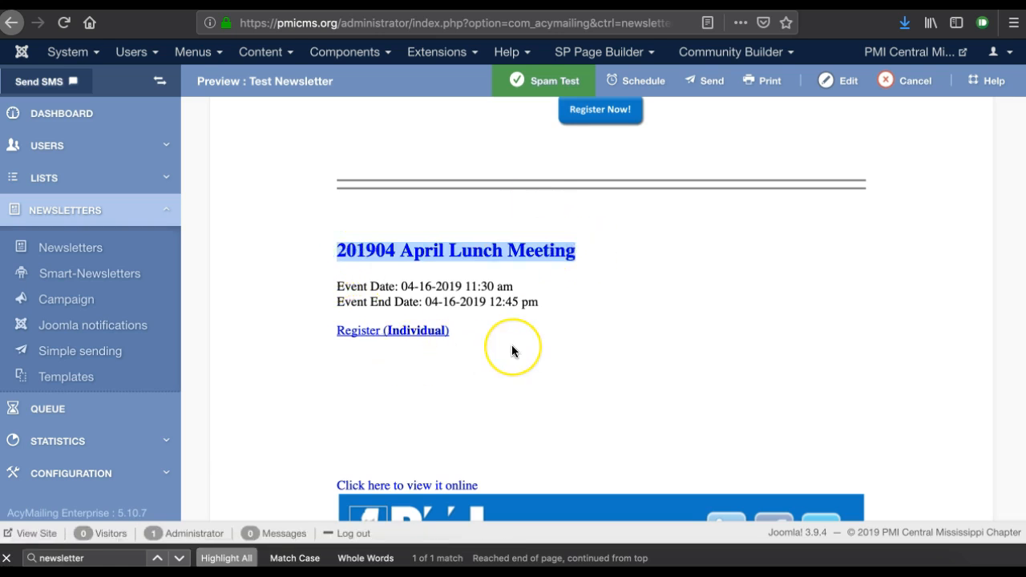
scroll(512, 350, "down", 6)
scroll(511, 350, "up", 20)
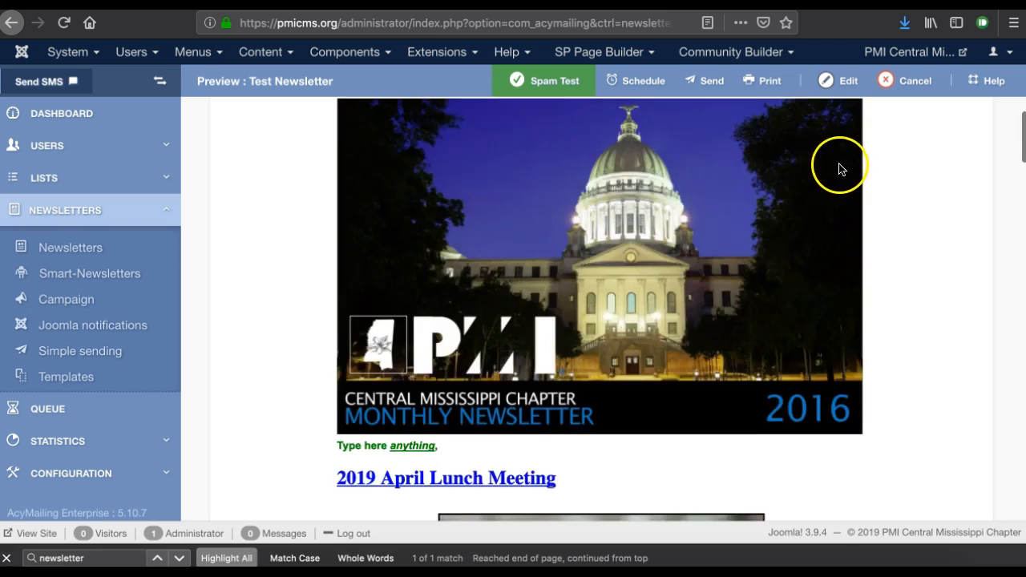
Step: Reopen the newsletter for editing and assign it to the Newsletter Subscribers mailing list
left_click(841, 80)
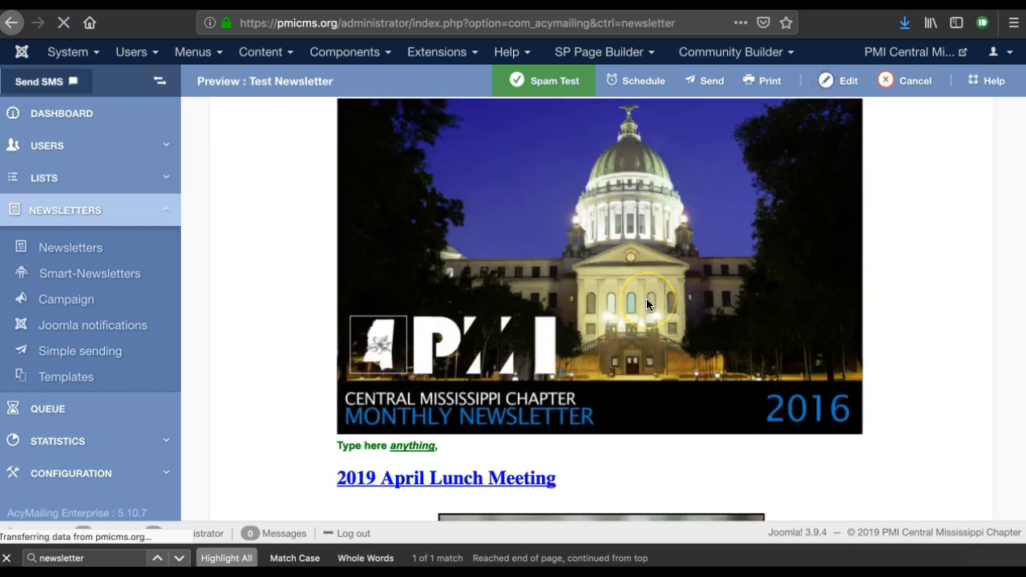
scroll(732, 281, "down", 2)
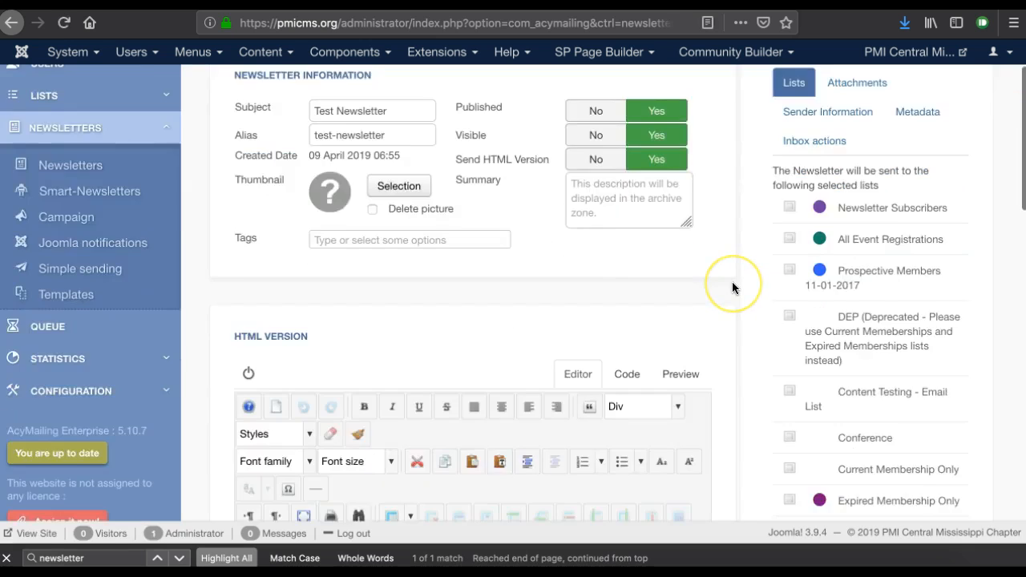
scroll(732, 288, "down", 4)
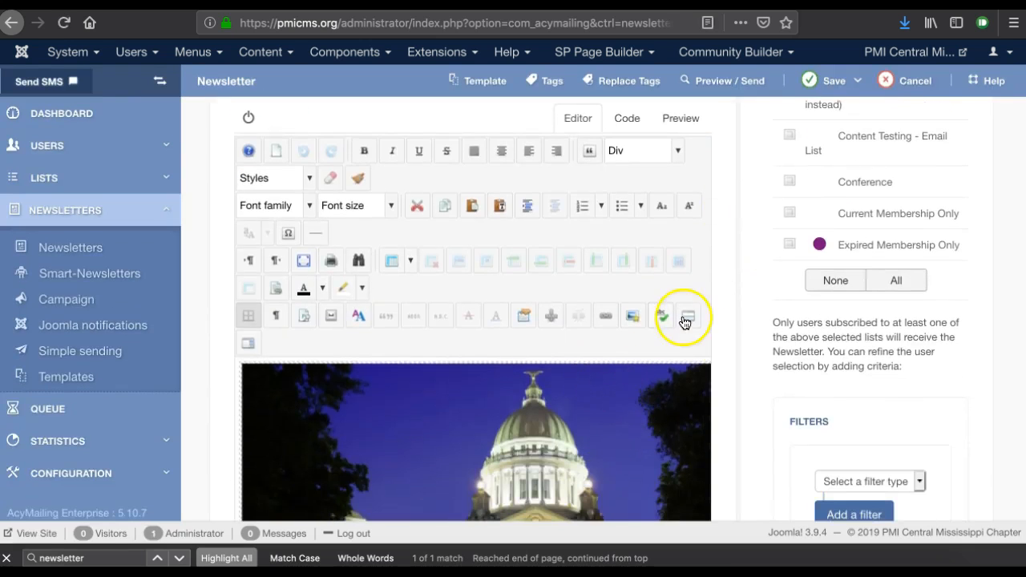
scroll(717, 305, "up", 3)
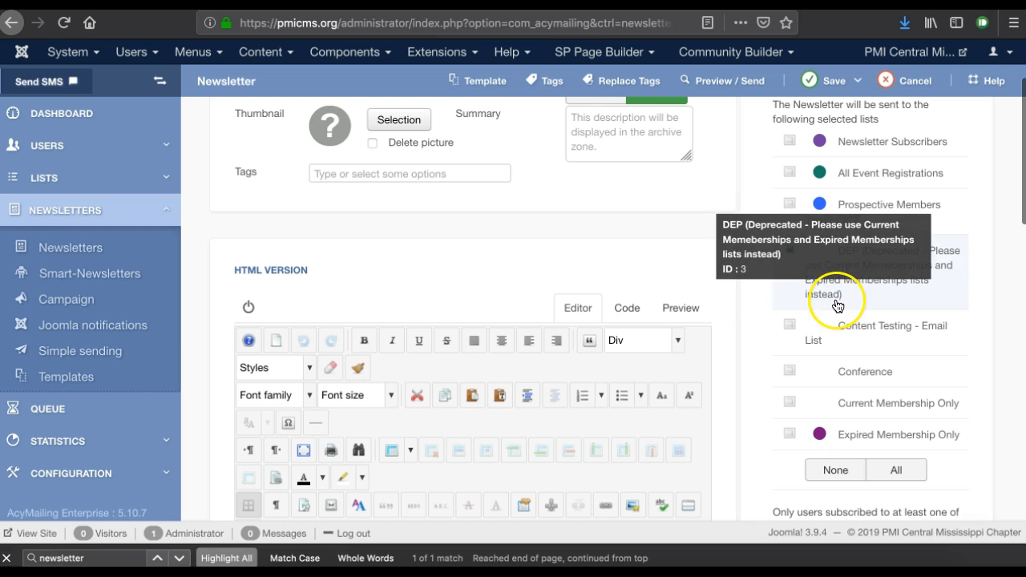
left_click(790, 251)
scroll(774, 278, "up", 1)
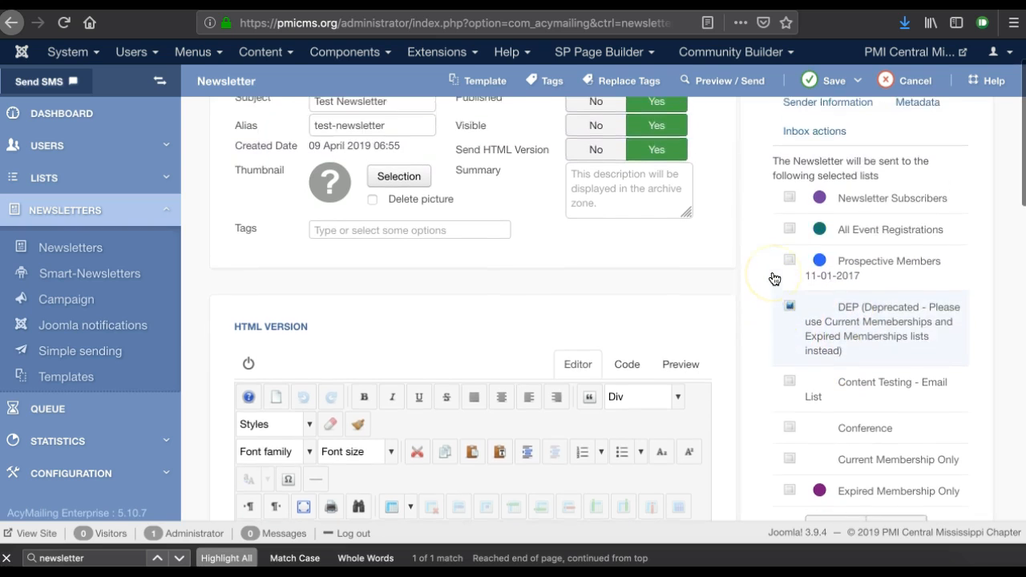
left_click(852, 218)
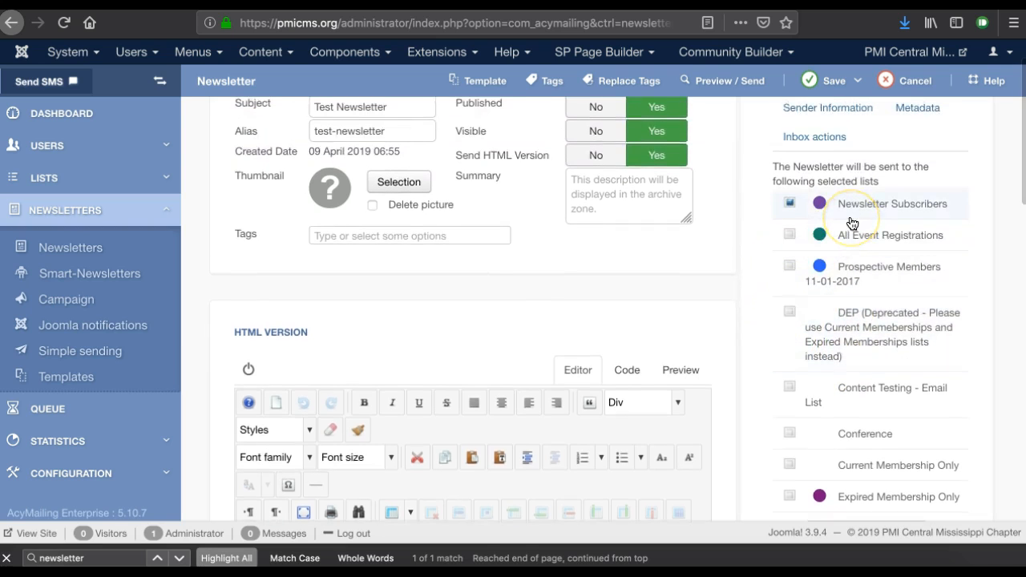
left_click(789, 207)
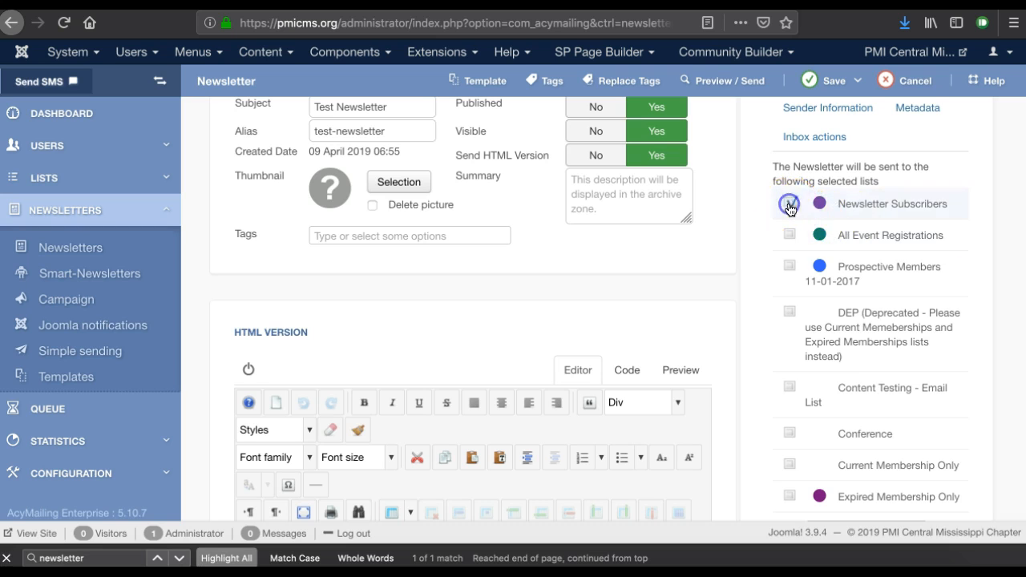
Step: Add the Current Membership Only and Expired Membership Only lists as recipients, and save the newsletter into its preview
scroll(805, 222, "down", 2)
left_click(811, 404)
left_click(790, 378)
scroll(795, 386, "down", 1)
left_click(790, 394)
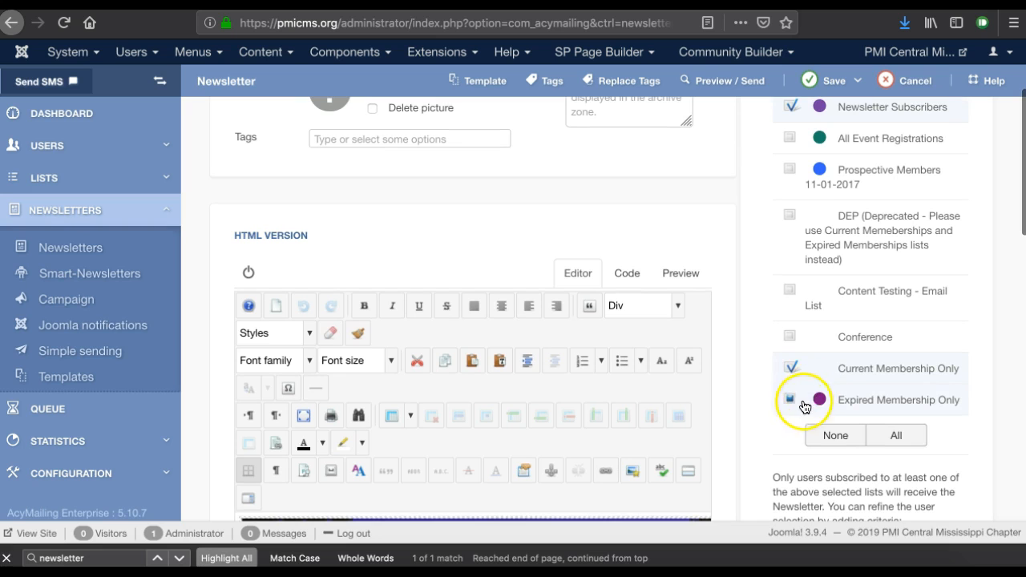
left_click(783, 375)
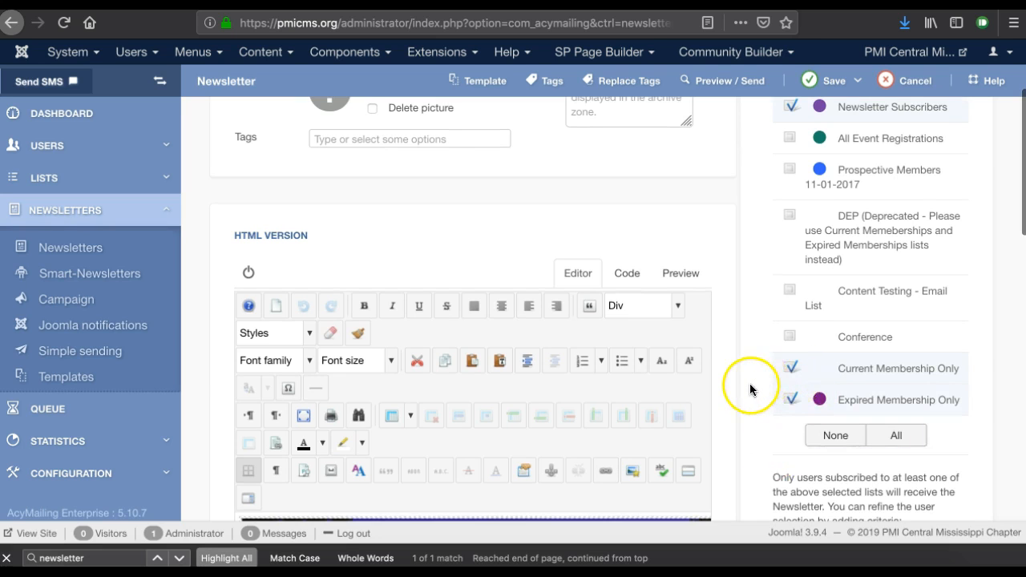
scroll(750, 389, "up", 5)
left_click(725, 90)
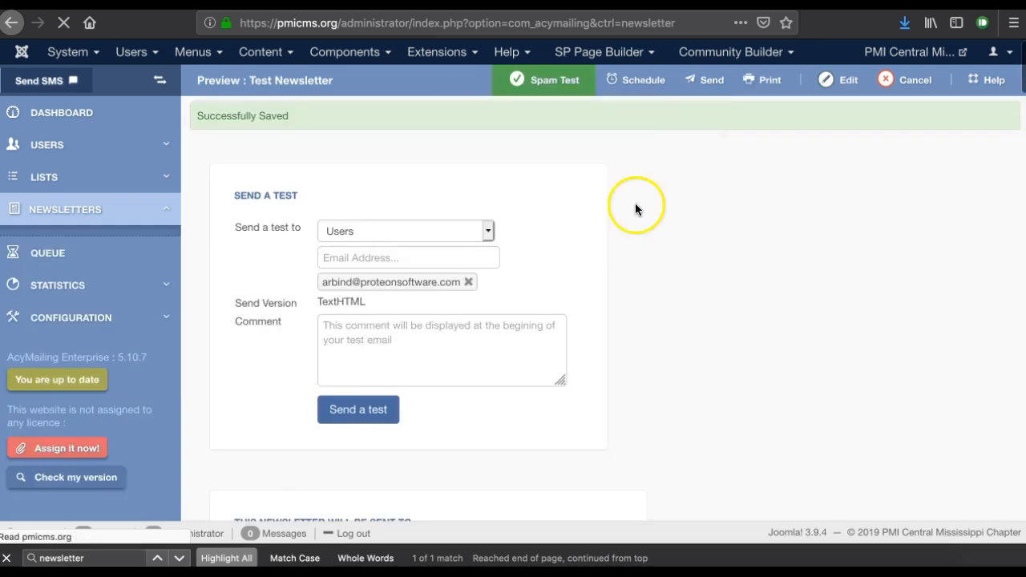
Step: Fill in a send date of 2019-04-25 at 07:00 for the newsletter and close the scheduling dialog without applying it
left_click(640, 82)
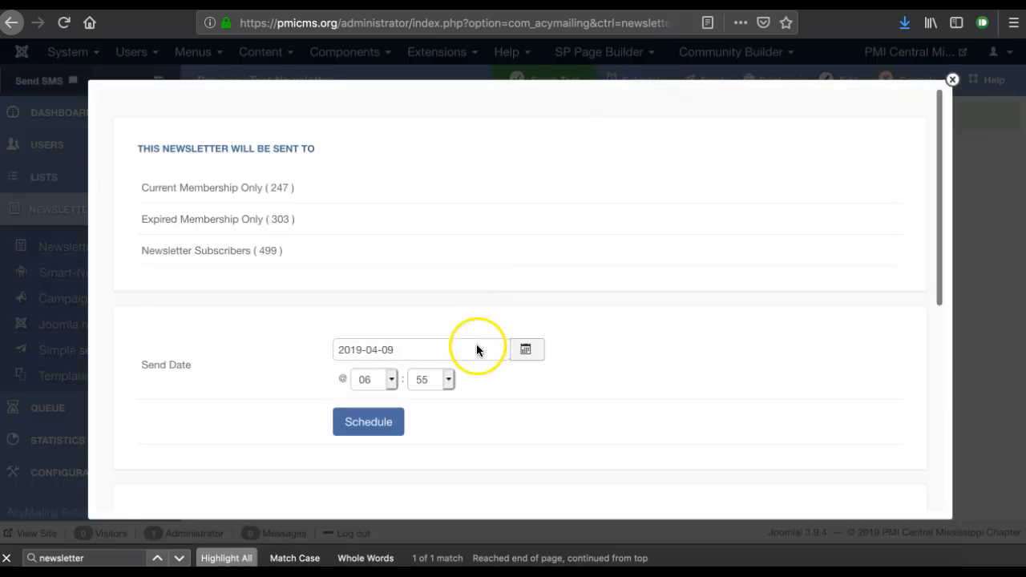
left_click(434, 388)
left_click(429, 240)
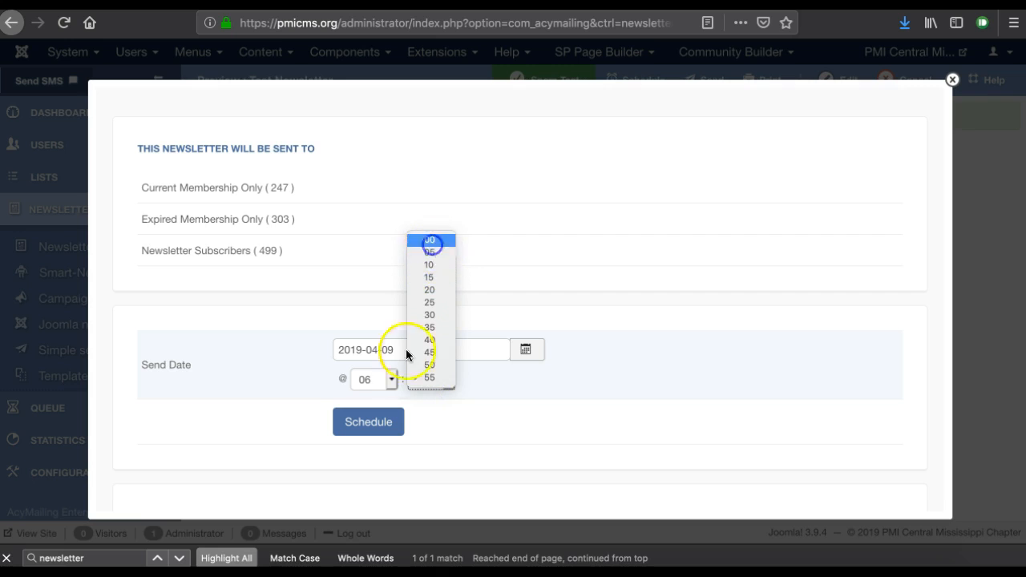
left_click(388, 379)
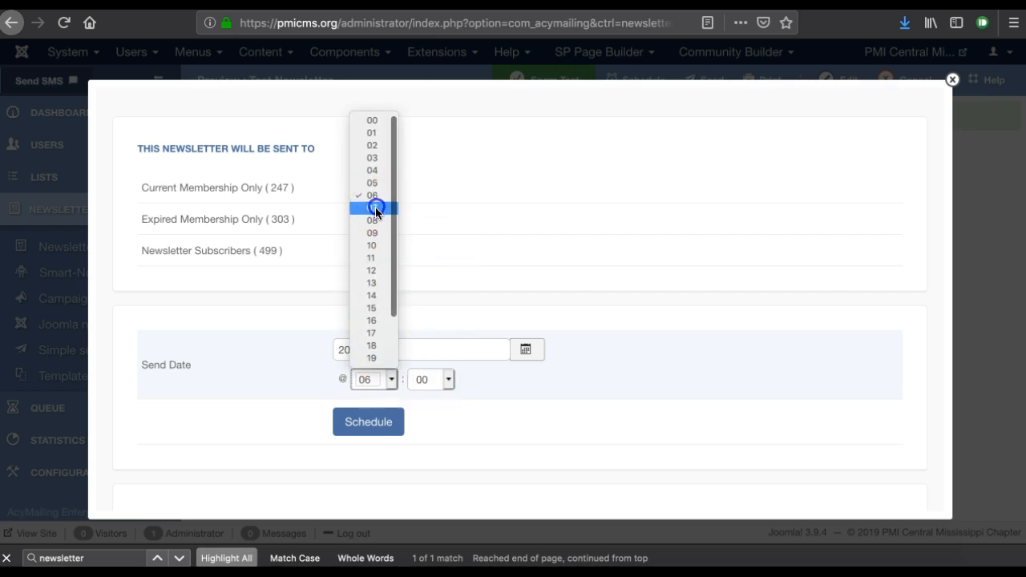
left_click(375, 208)
left_click(525, 350)
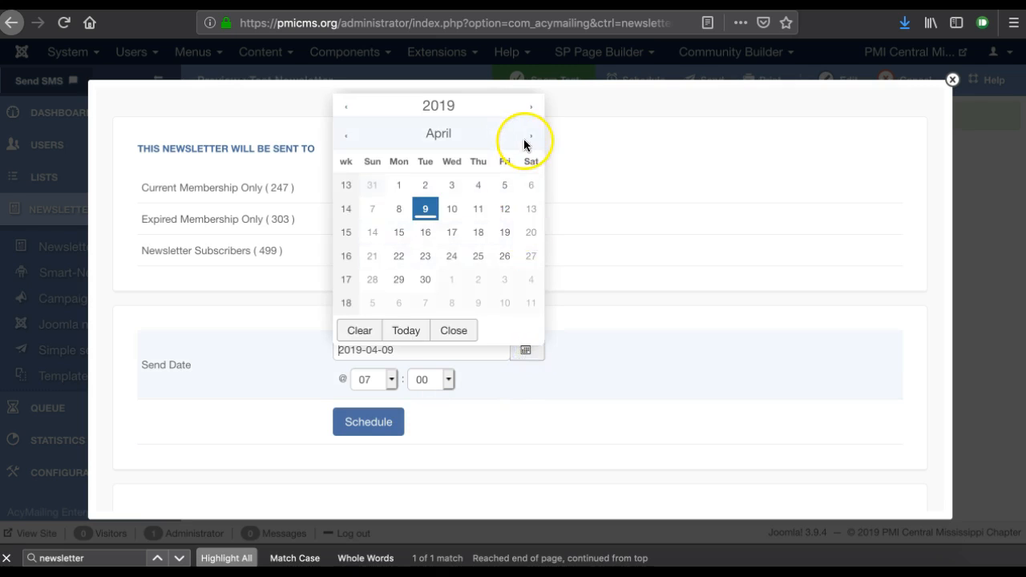
left_click(478, 255)
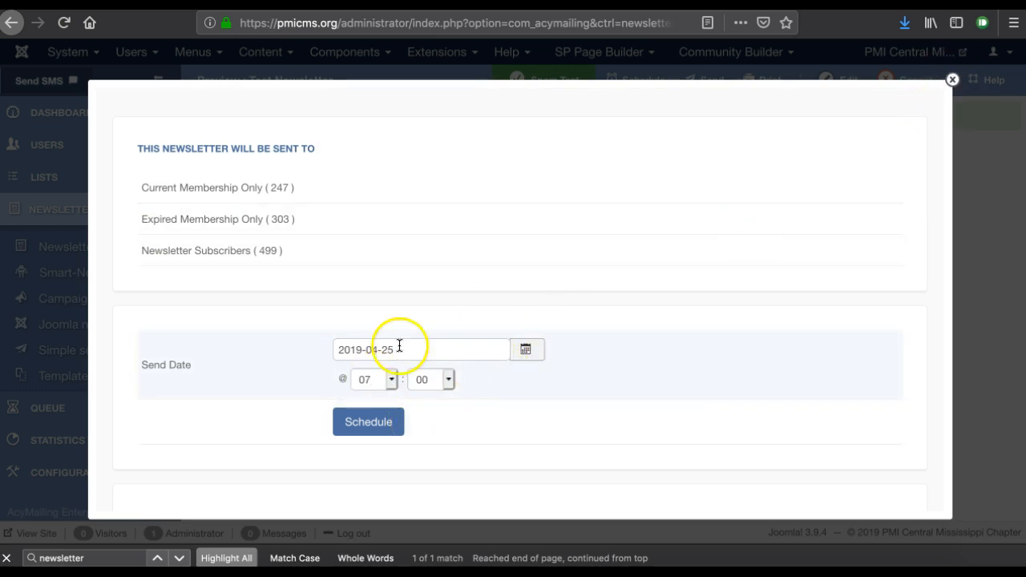
left_click(952, 80)
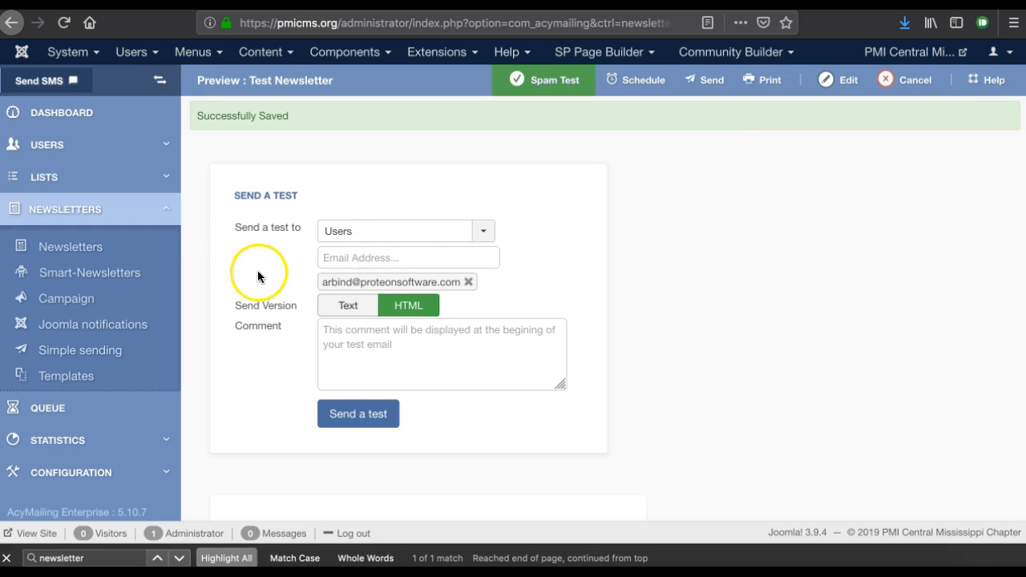
scroll(240, 303, "down", 2)
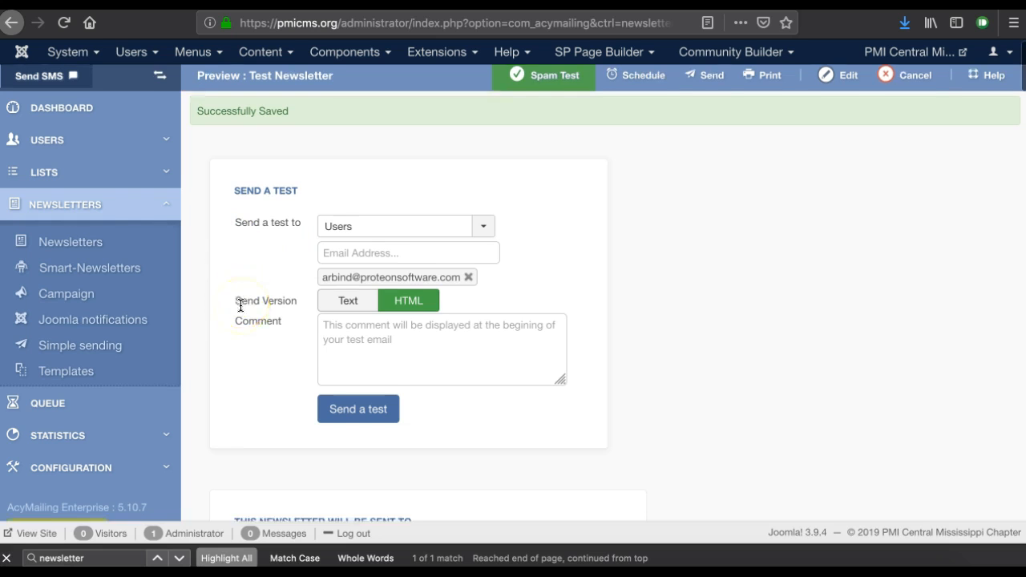
left_click(161, 441)
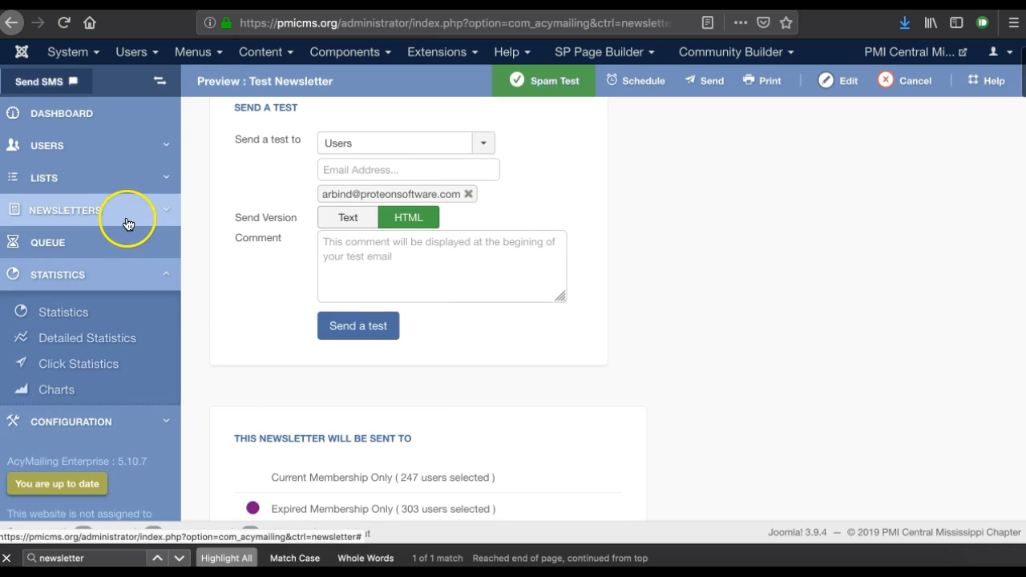
left_click(149, 208)
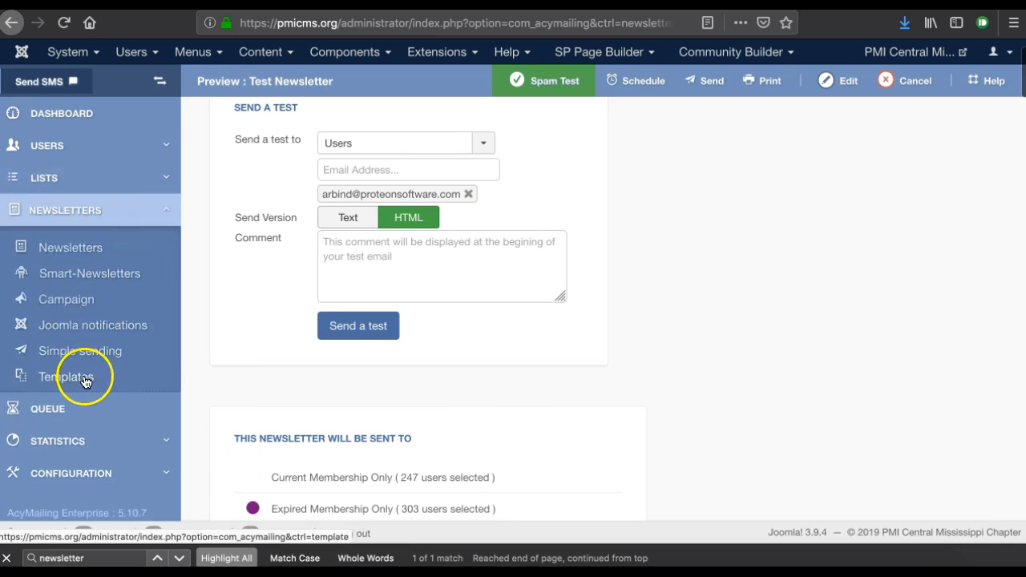
scroll(86, 380, "up", 1)
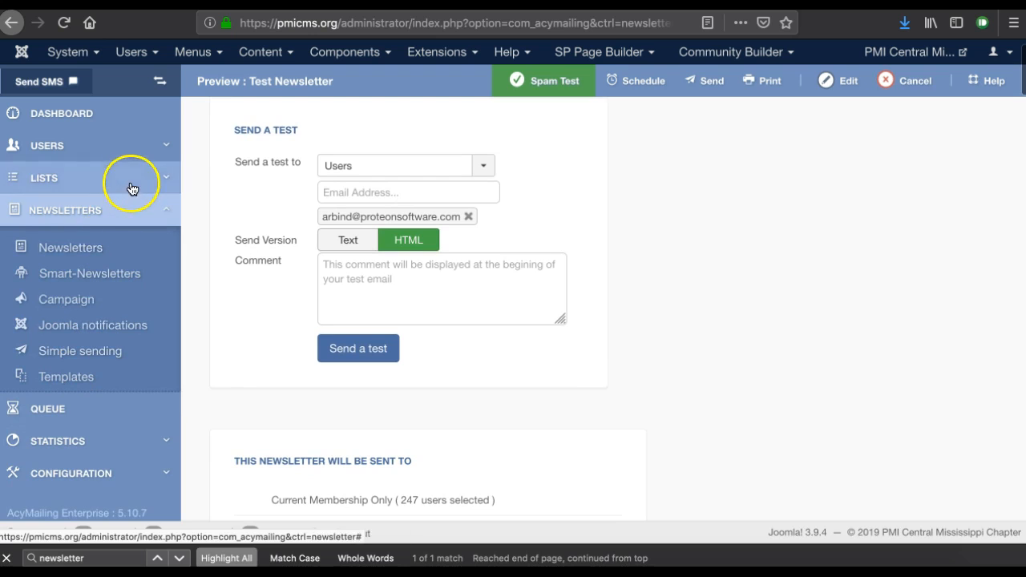